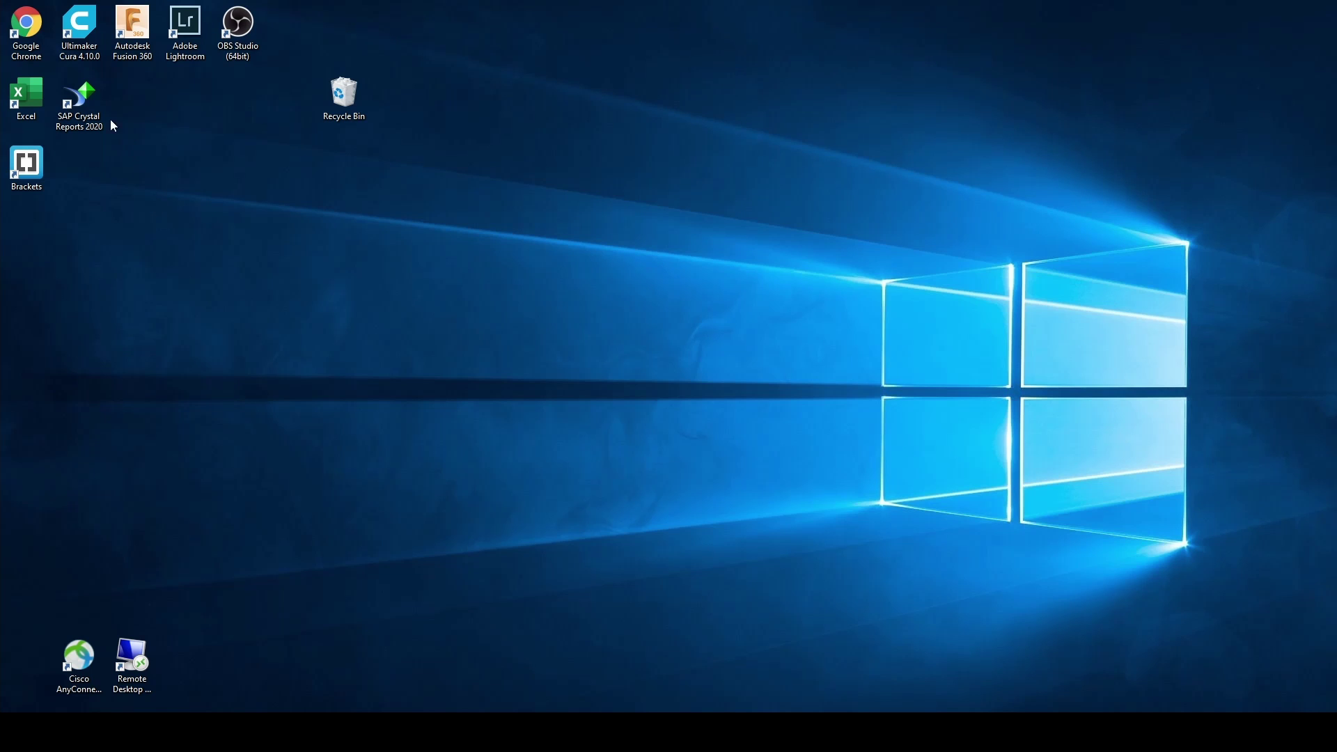
- Launch SAP Crystal Reports, dismiss the evaluation and data protection notices, and start a blank report
double_click(89, 108)
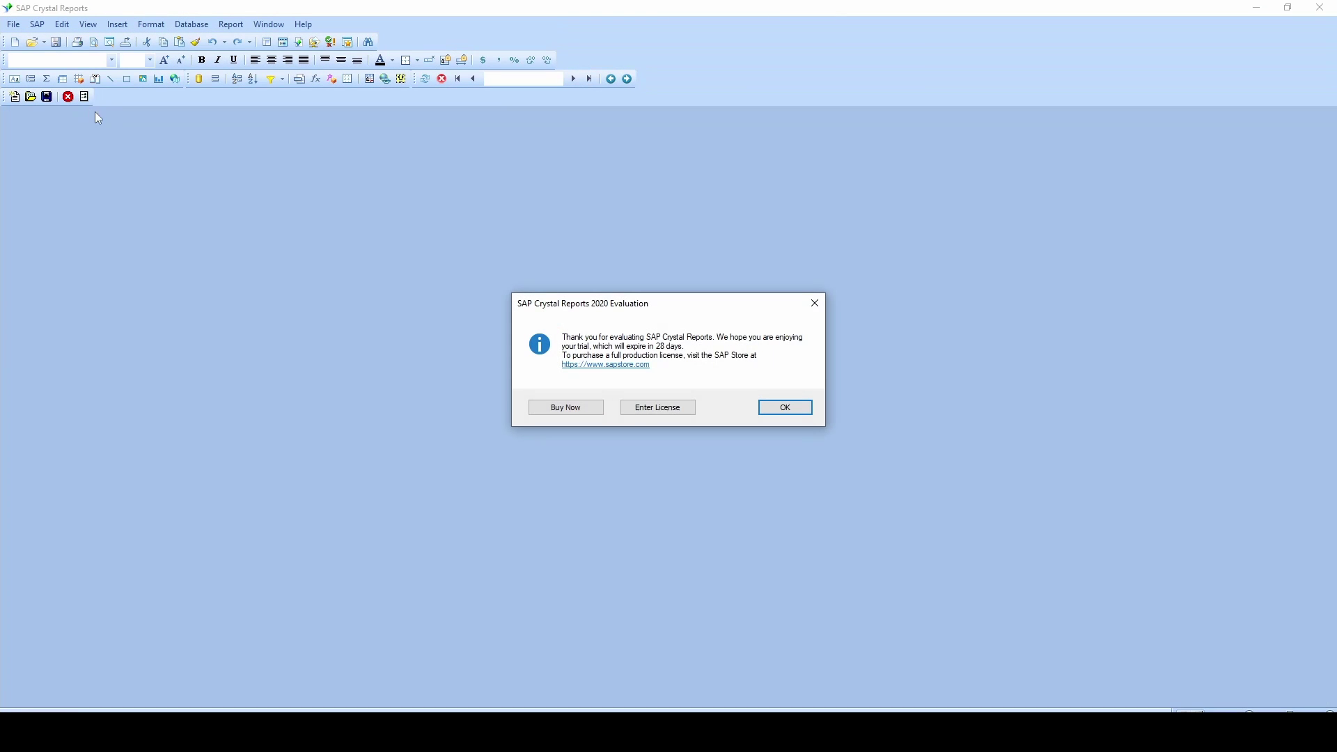
click(788, 405)
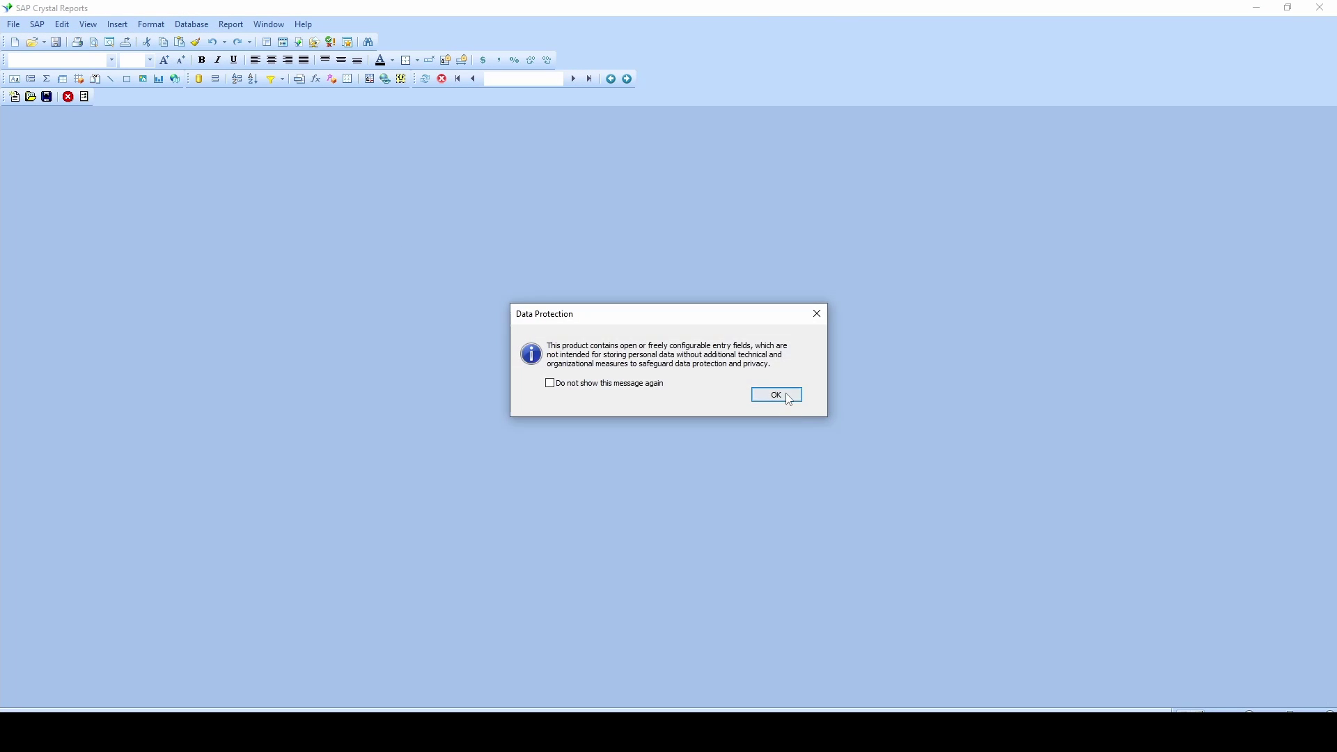
click(789, 400)
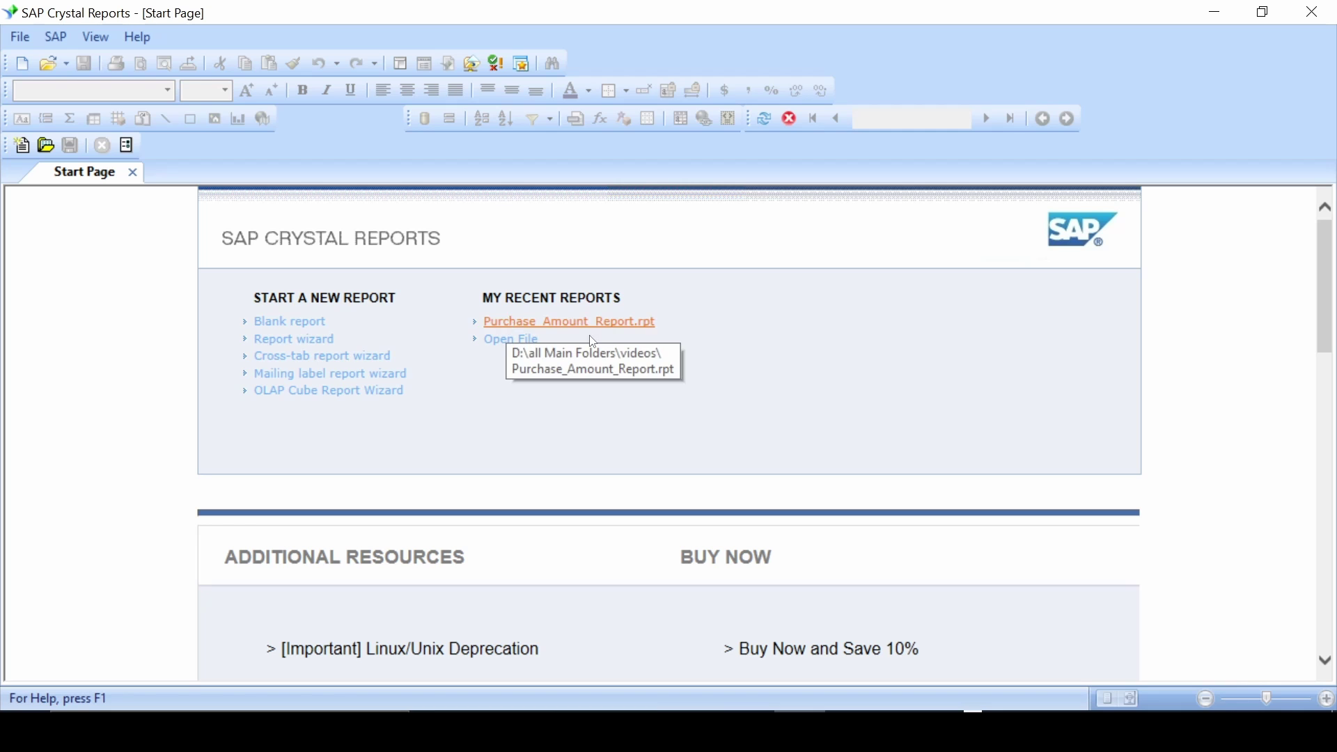
click(307, 328)
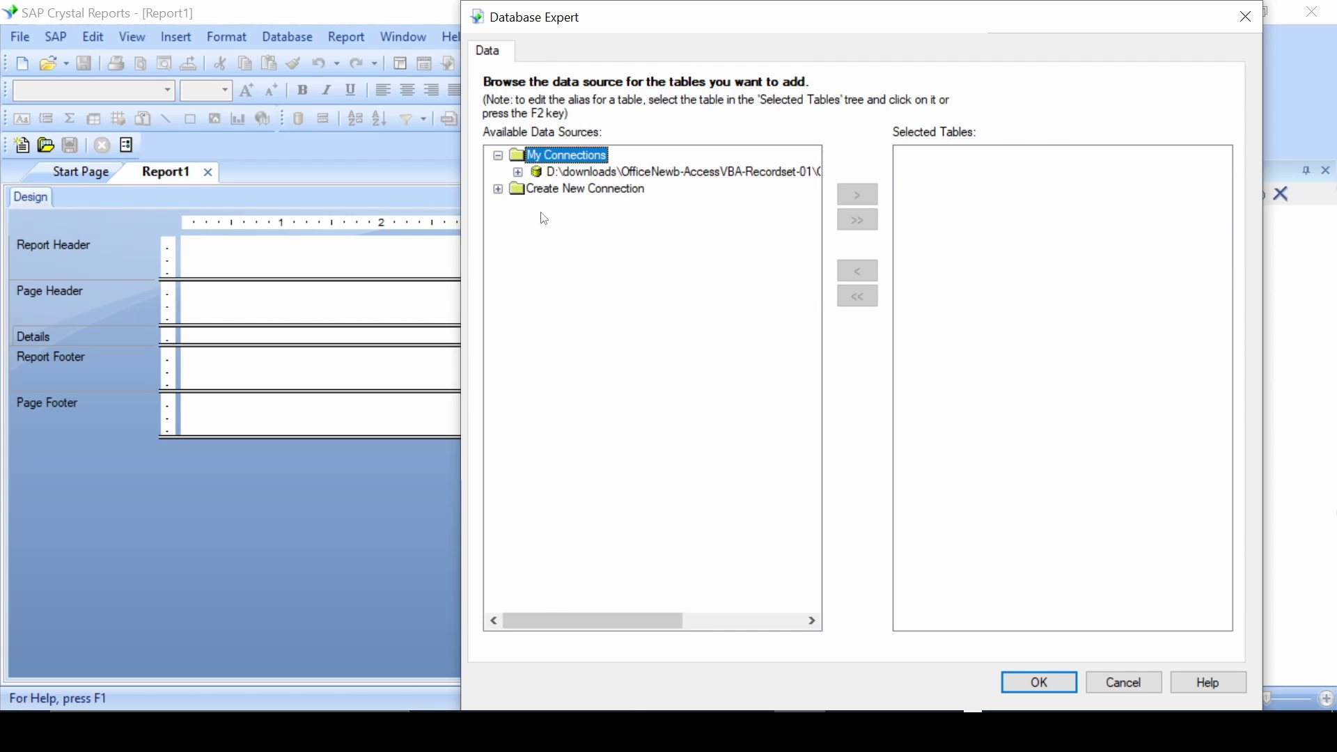
- Delete the saved connection to OfficeNewb-AccessVBA-Recordset-01.accdb from My Connections
click(665, 176)
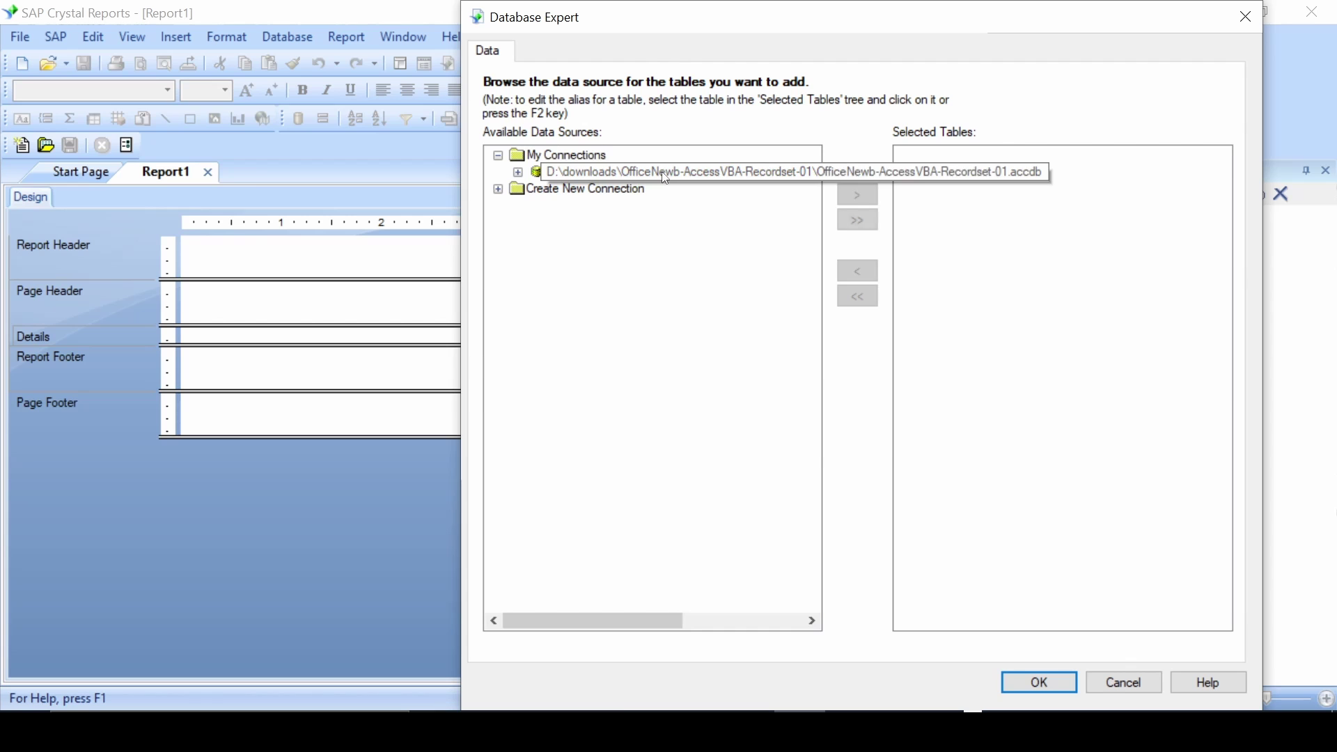
right_click(664, 174)
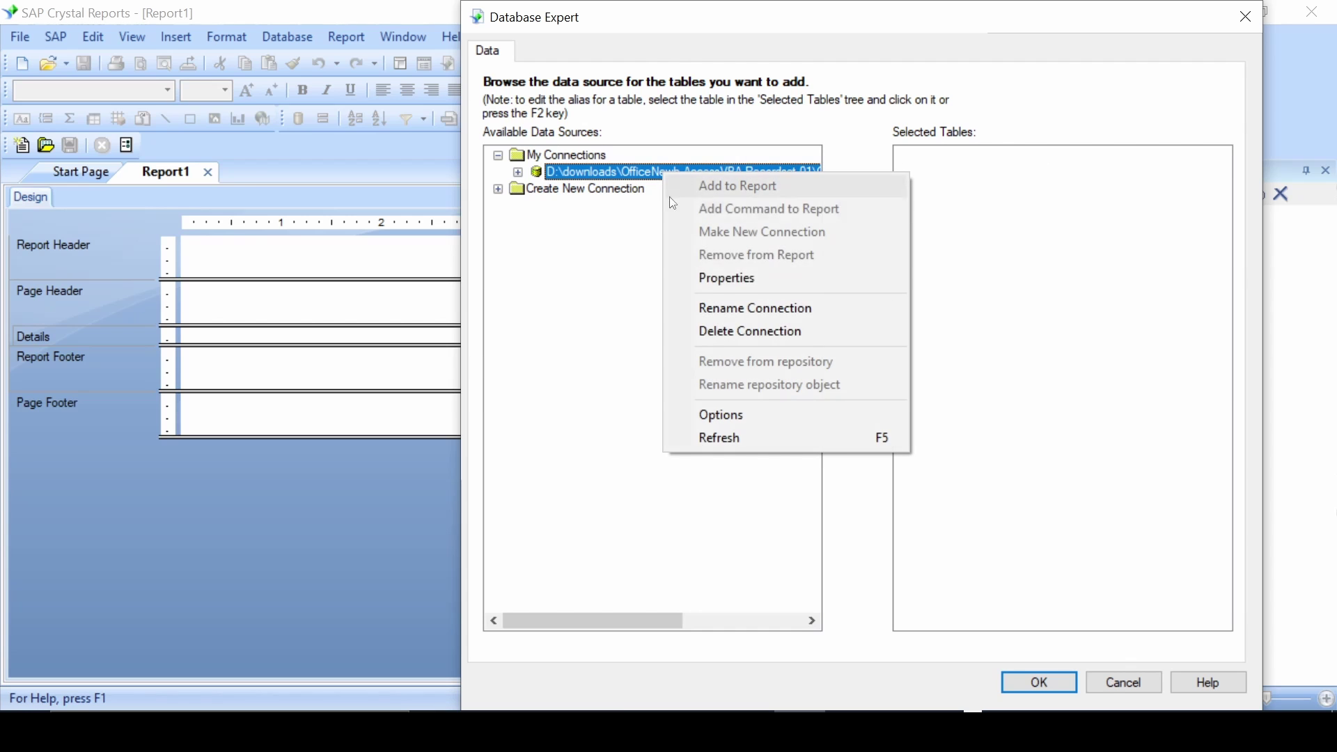
click(742, 331)
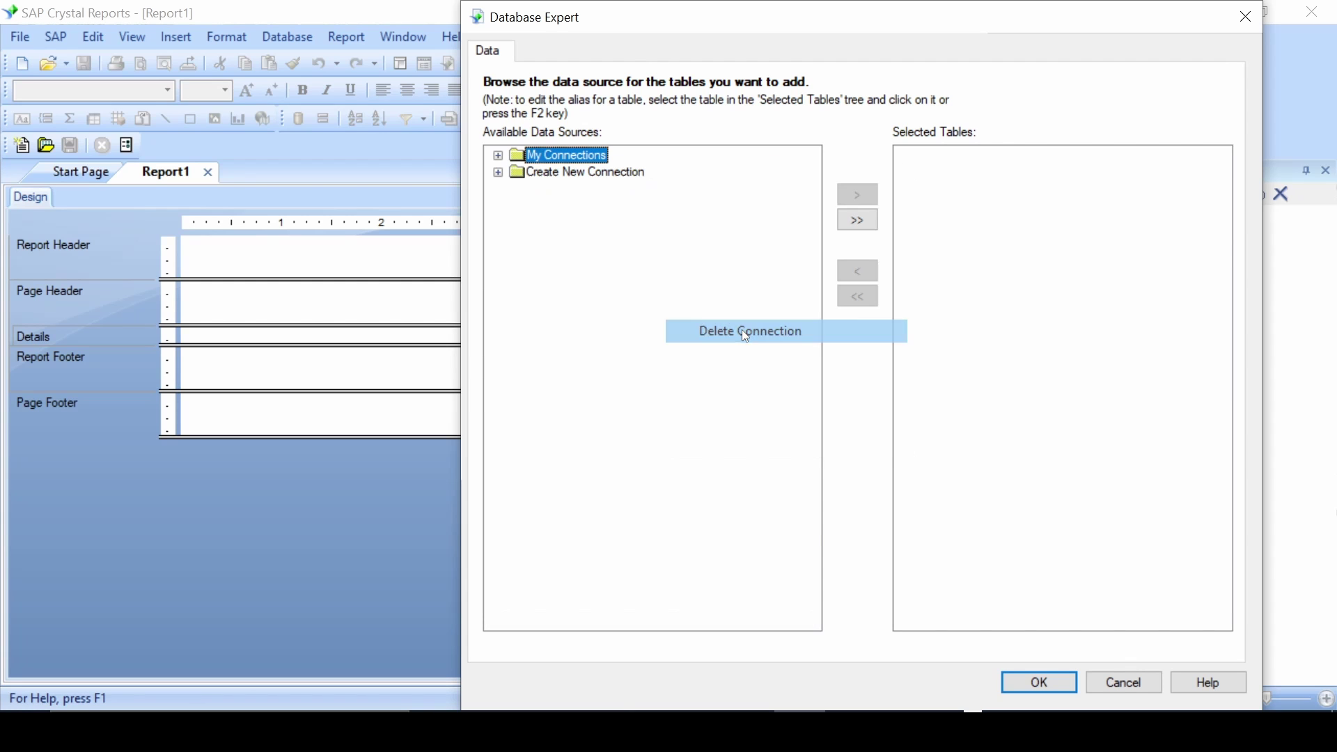
- Start a new OLE DB (ADO) connection using the Microsoft Office 12.0 Access Database Engine provider
double_click(571, 179)
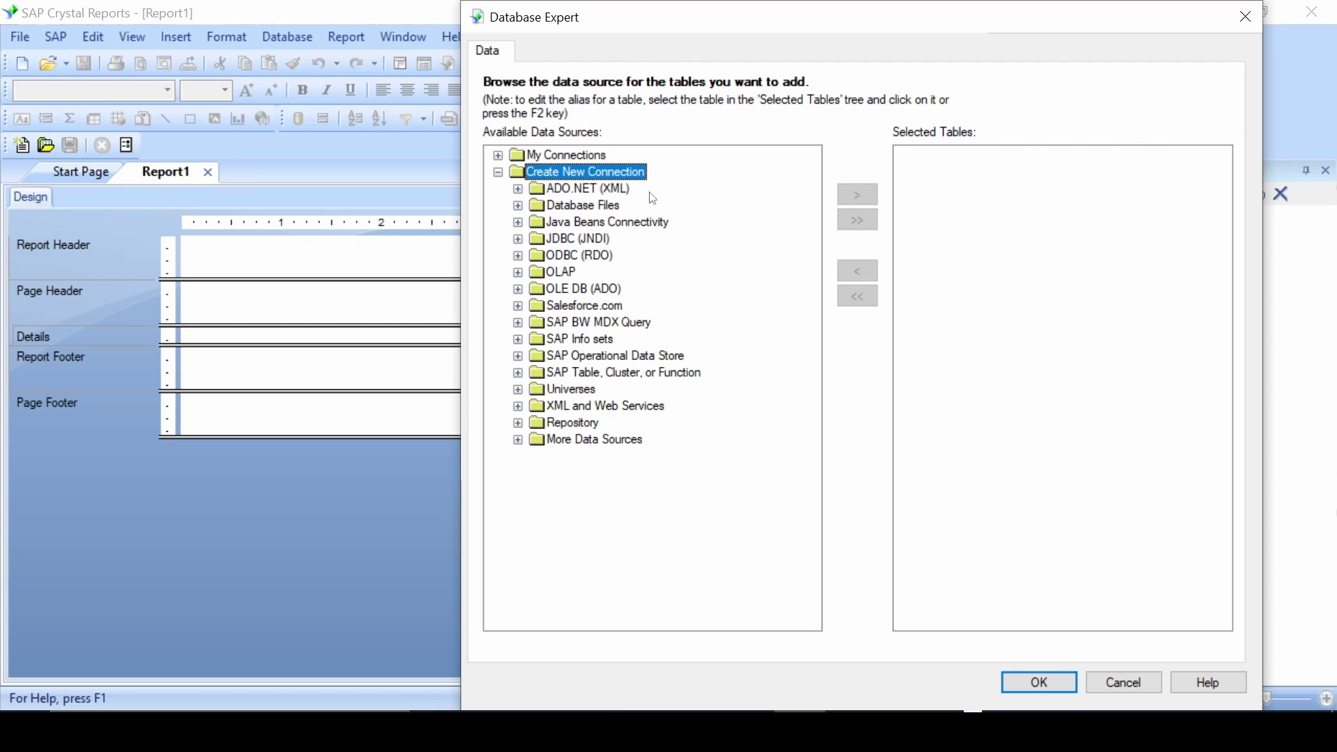
double_click(603, 290)
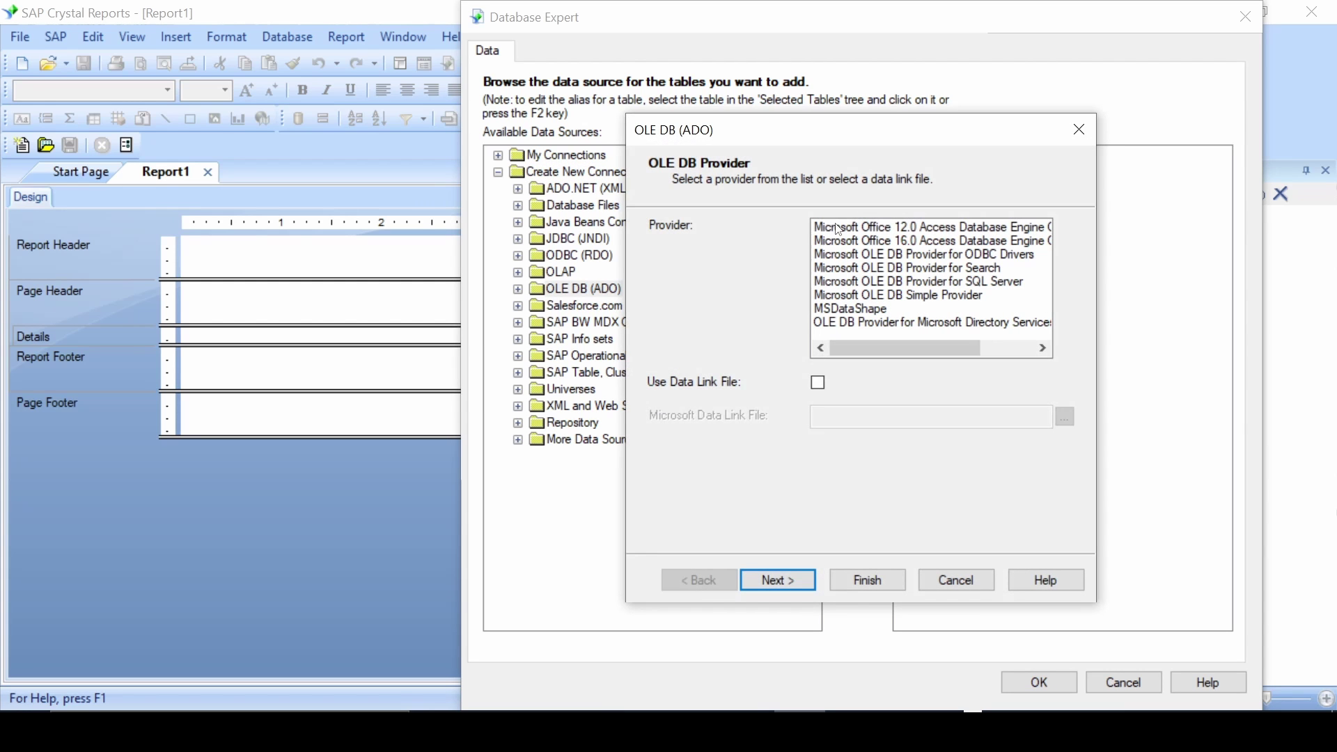
click(839, 229)
click(788, 587)
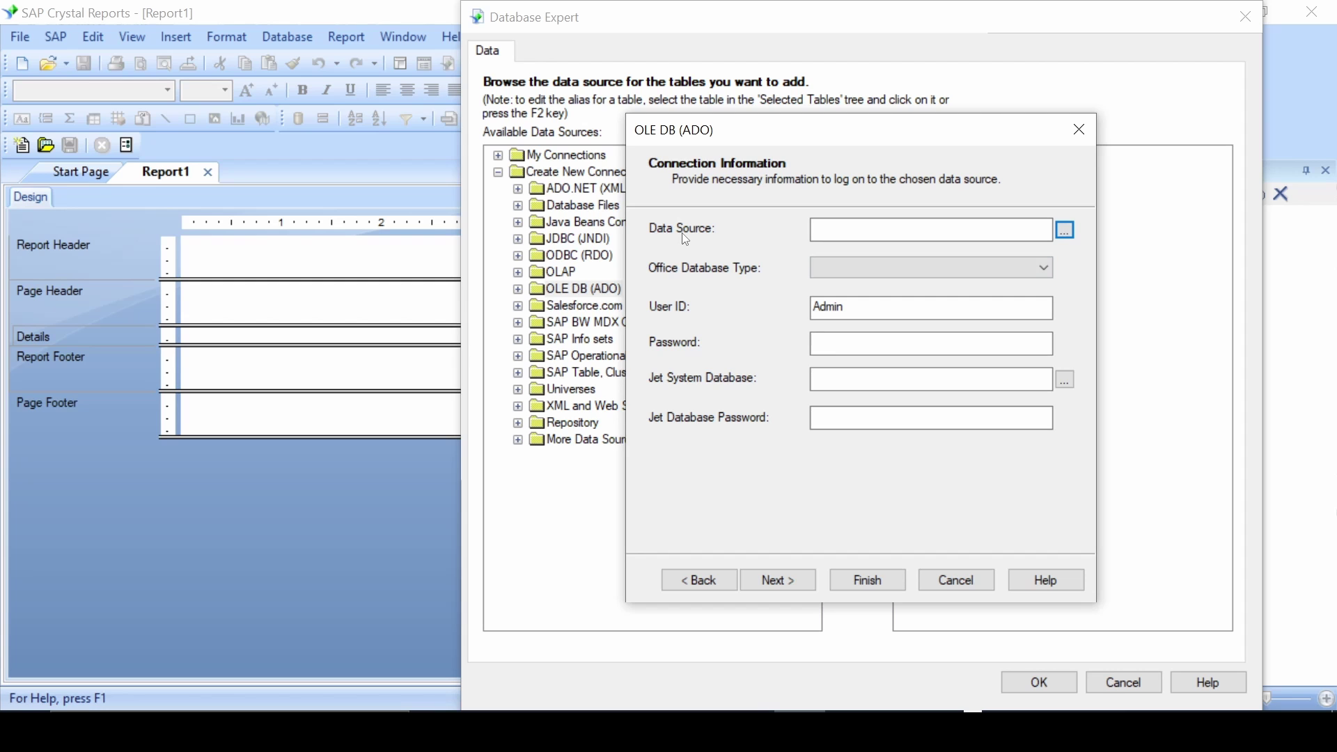
- Set the data source to the OfficeNewb-AccessVBA-Recordset-01 file and finish the connection with the default advanced properties
click(1067, 231)
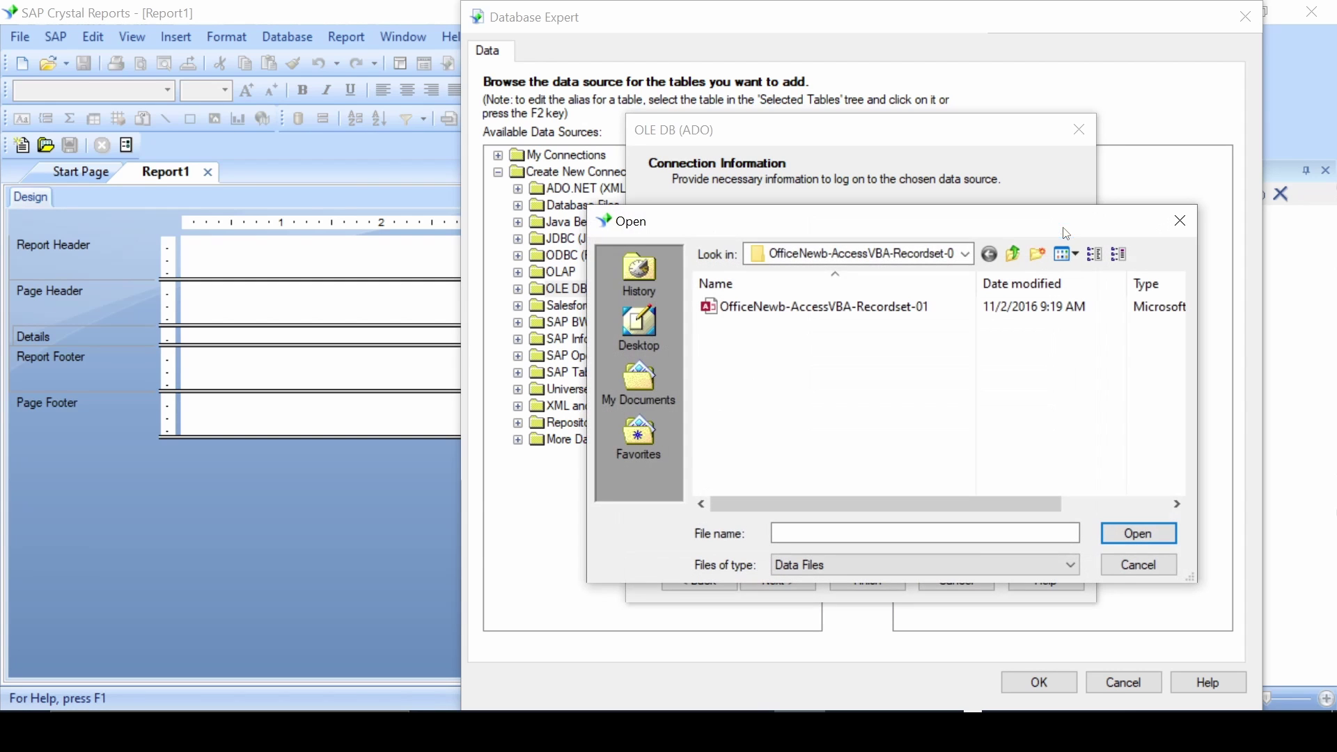
click(888, 313)
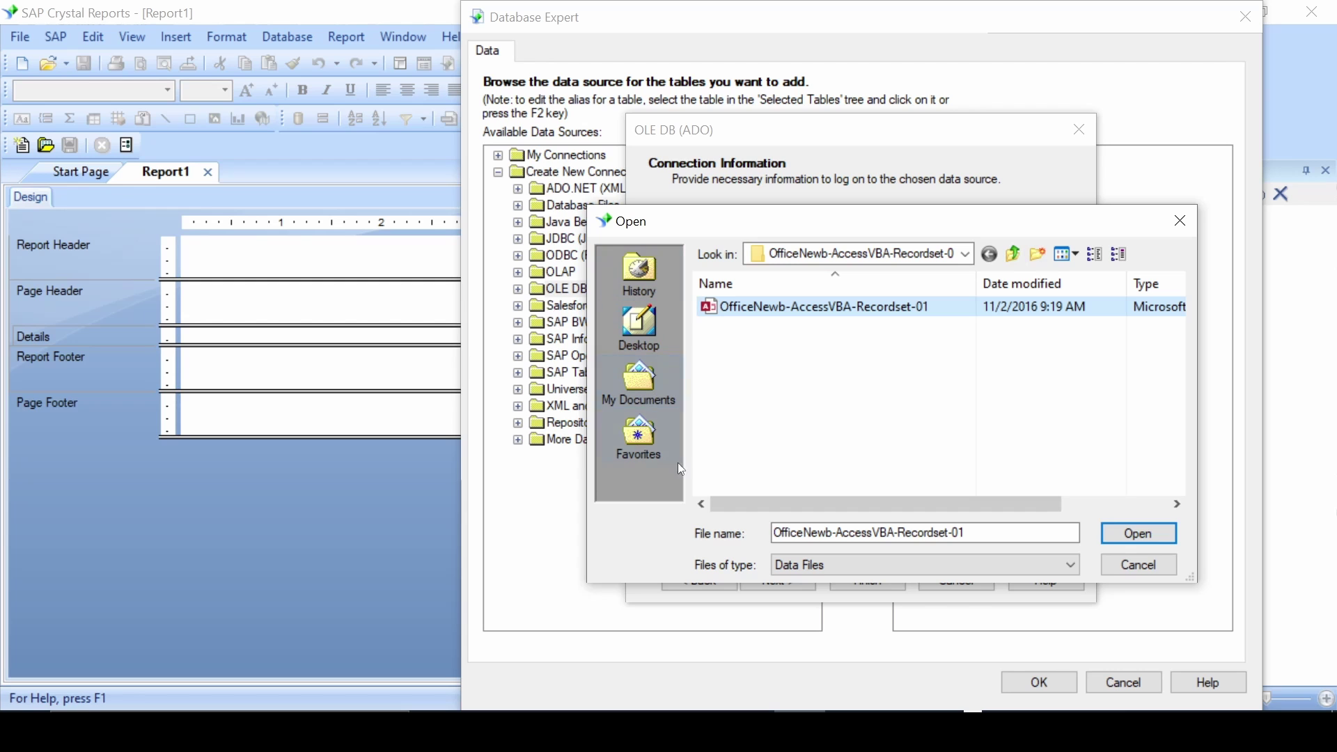
click(1140, 534)
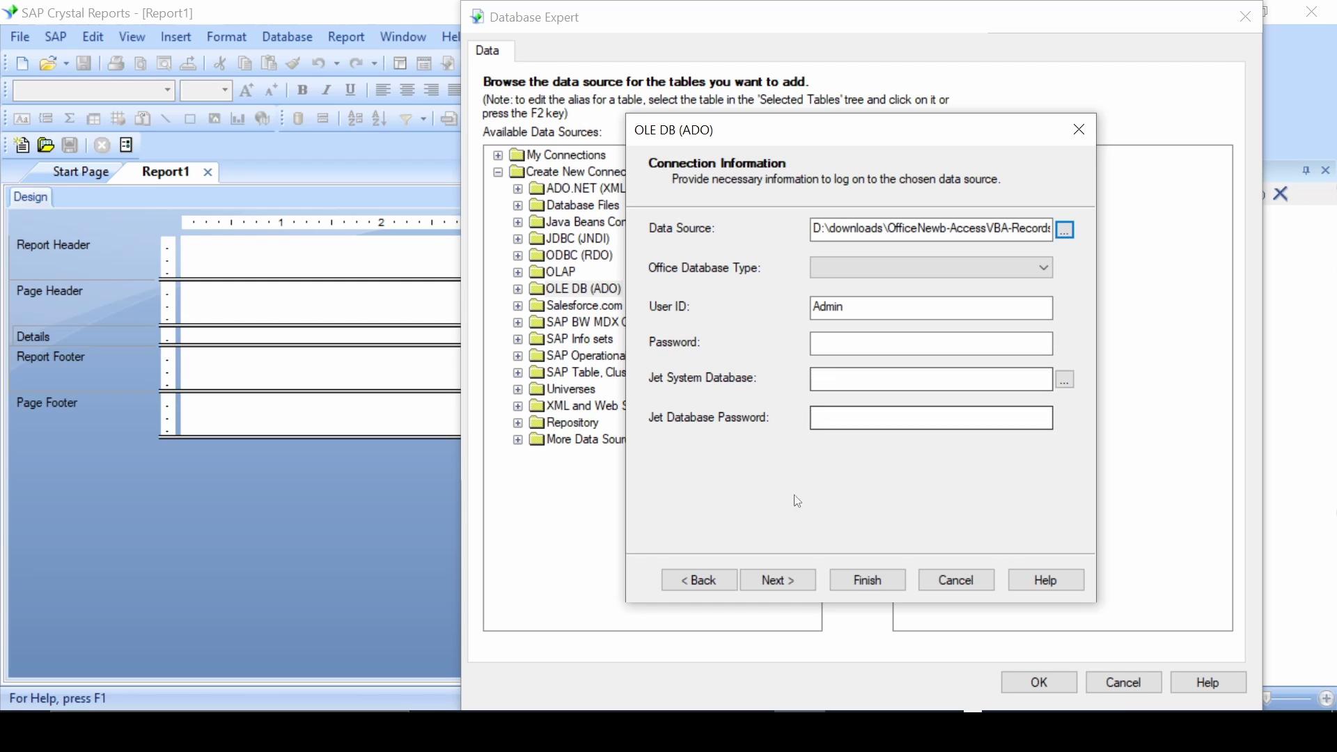
click(785, 589)
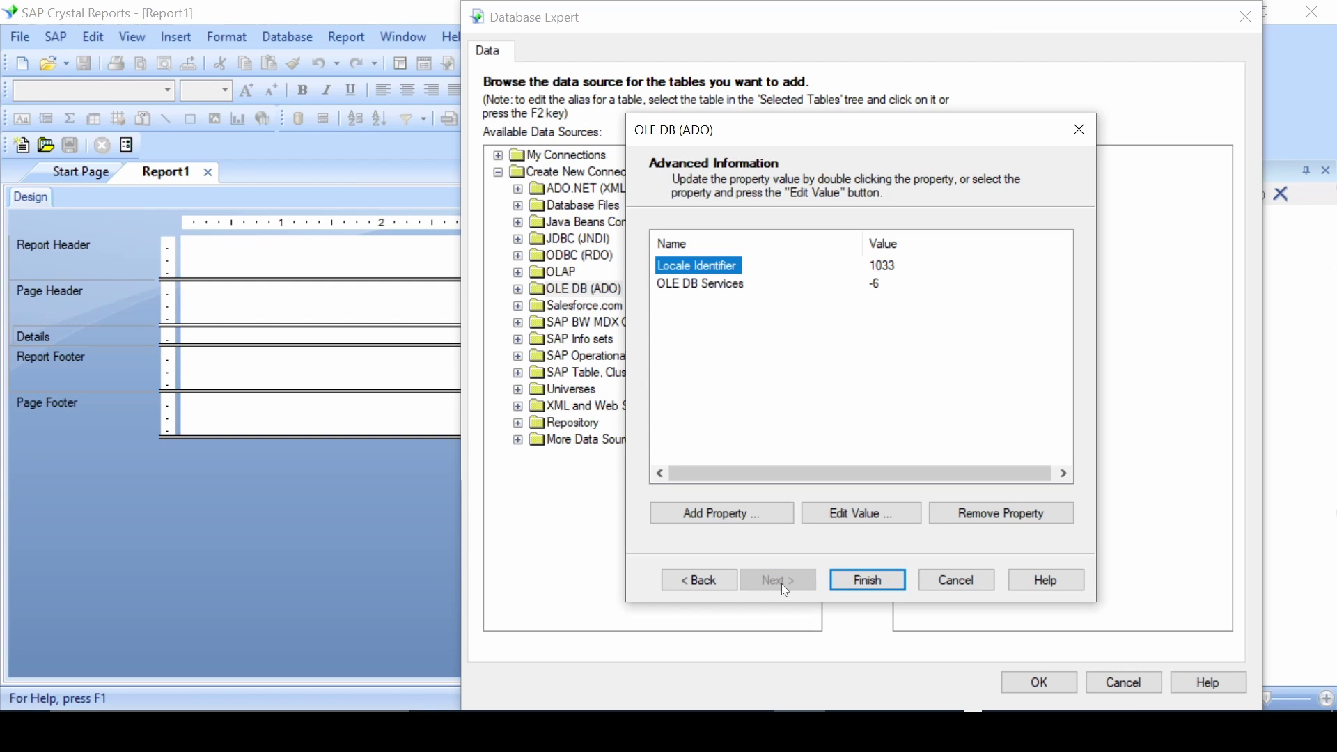
click(851, 578)
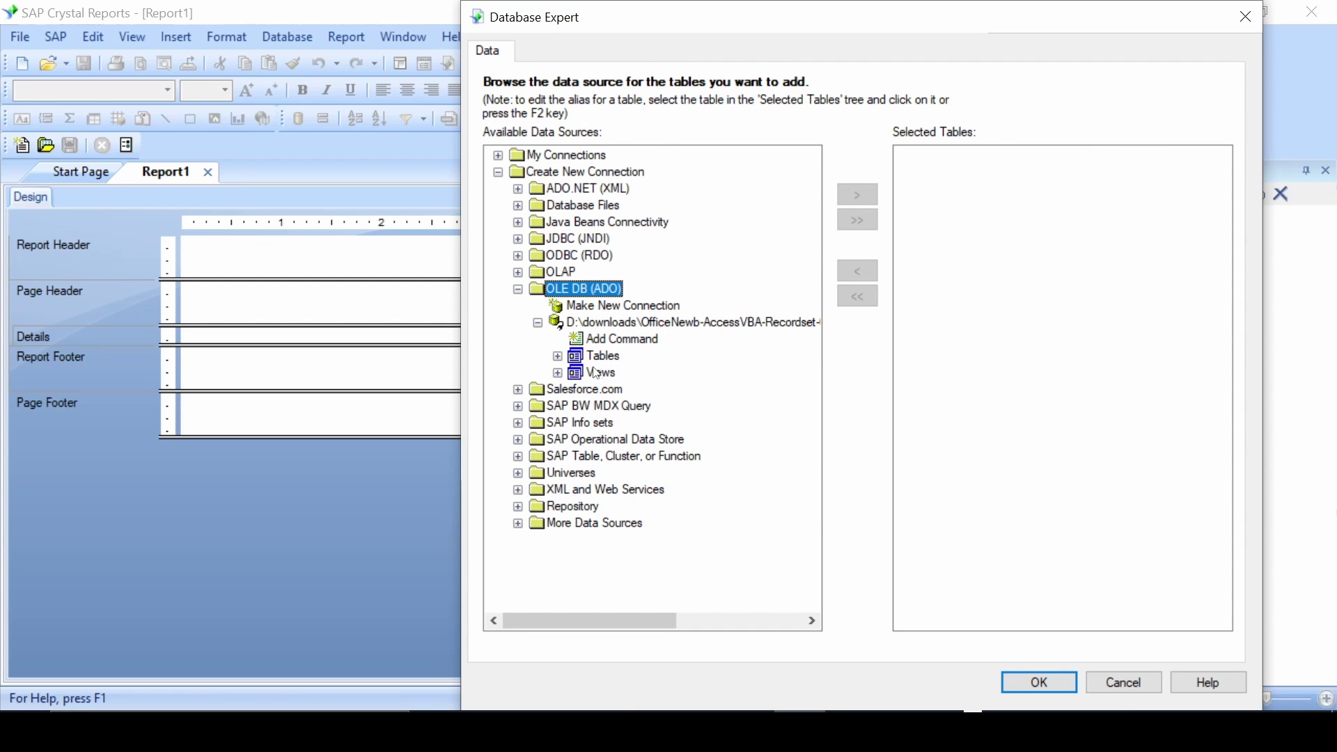
- Check the tables in the connected Access database, then add all of its tables and views to the report
click(558, 356)
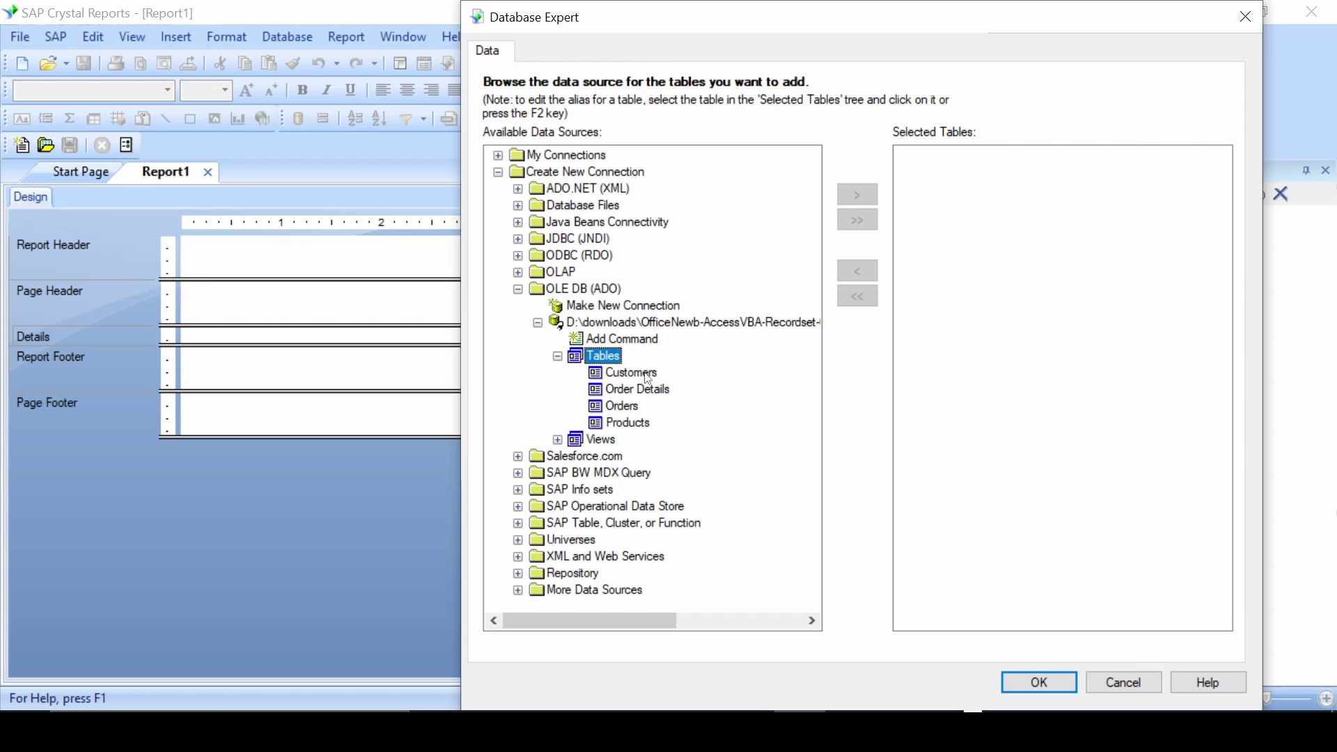
click(558, 357)
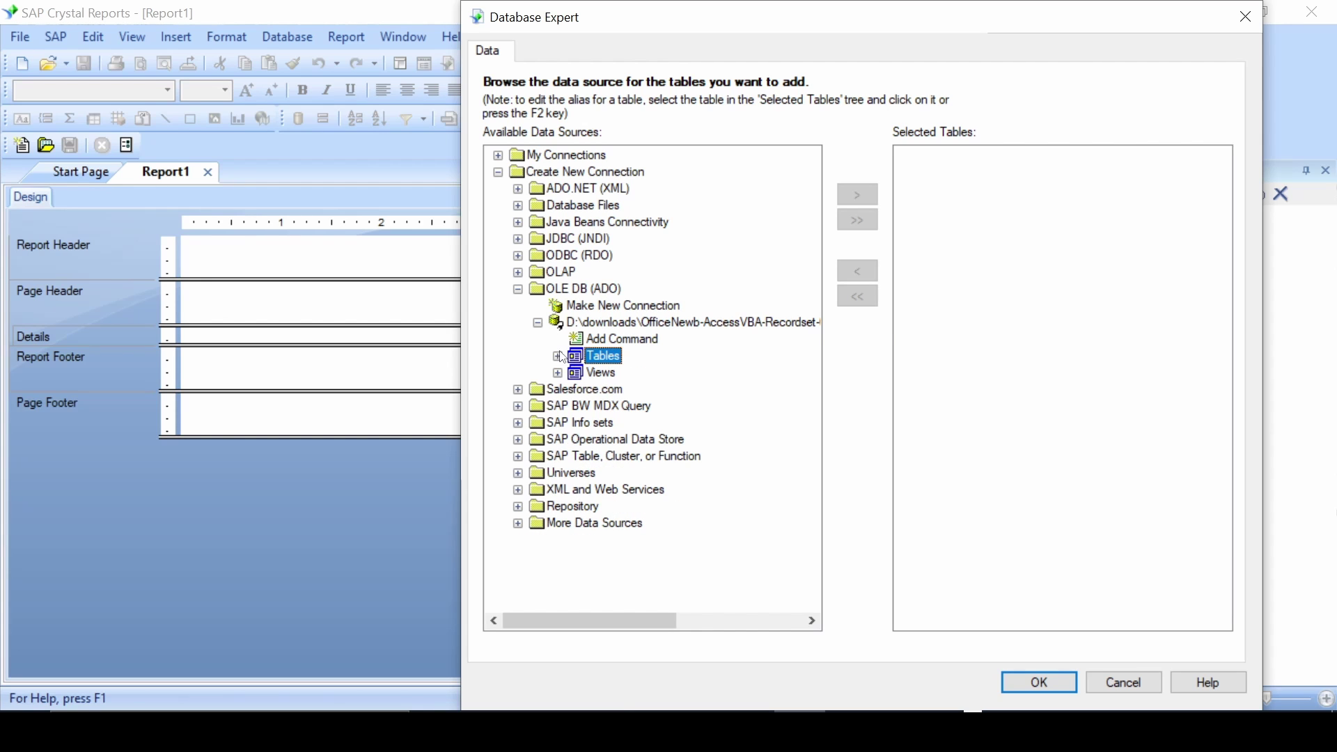
click(603, 323)
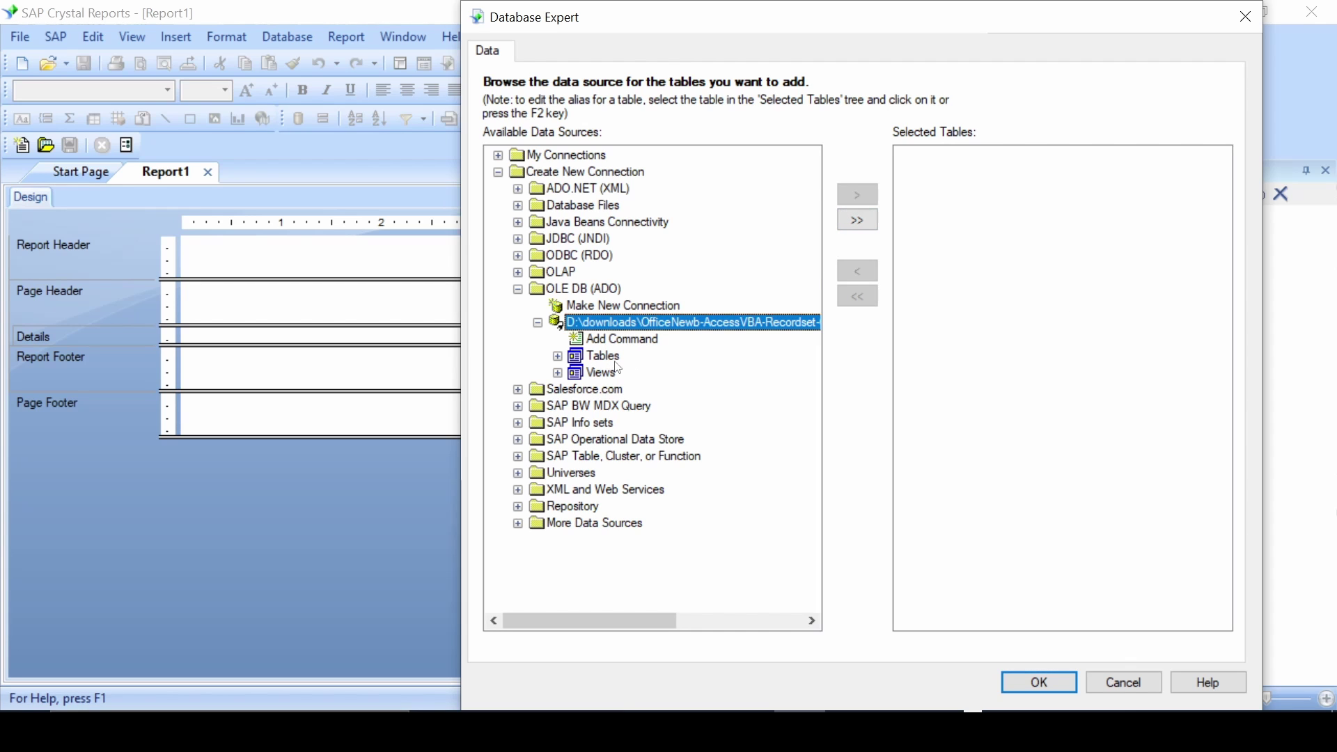
click(857, 220)
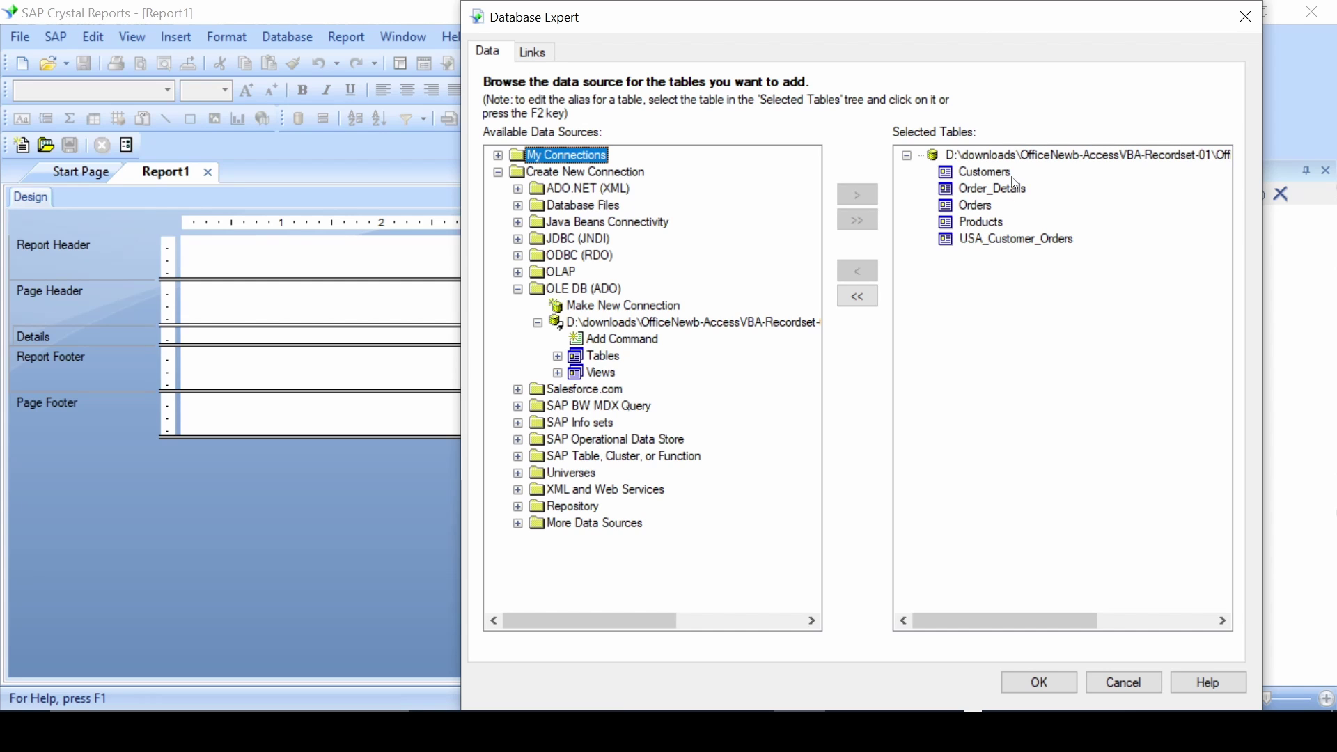
- Remove the Customers table from the selected tables and add it back from the database's table list
click(982, 174)
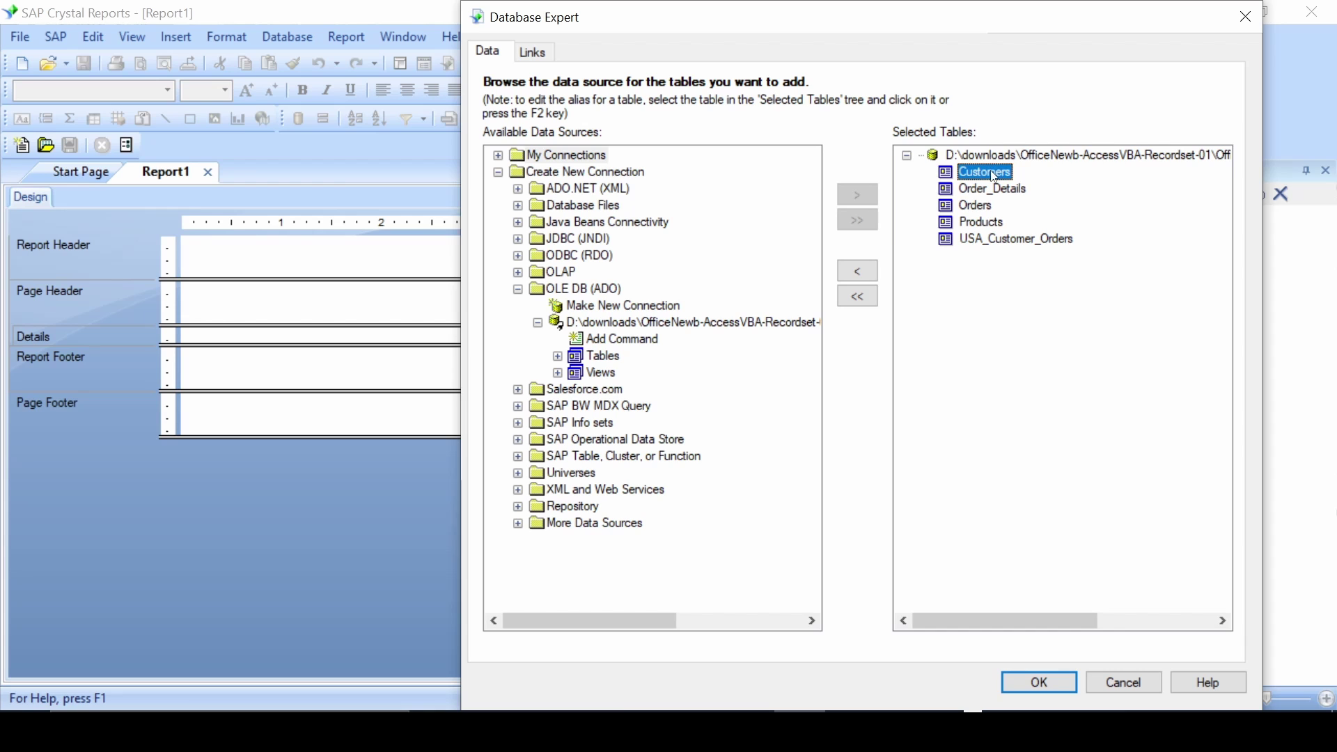
click(859, 276)
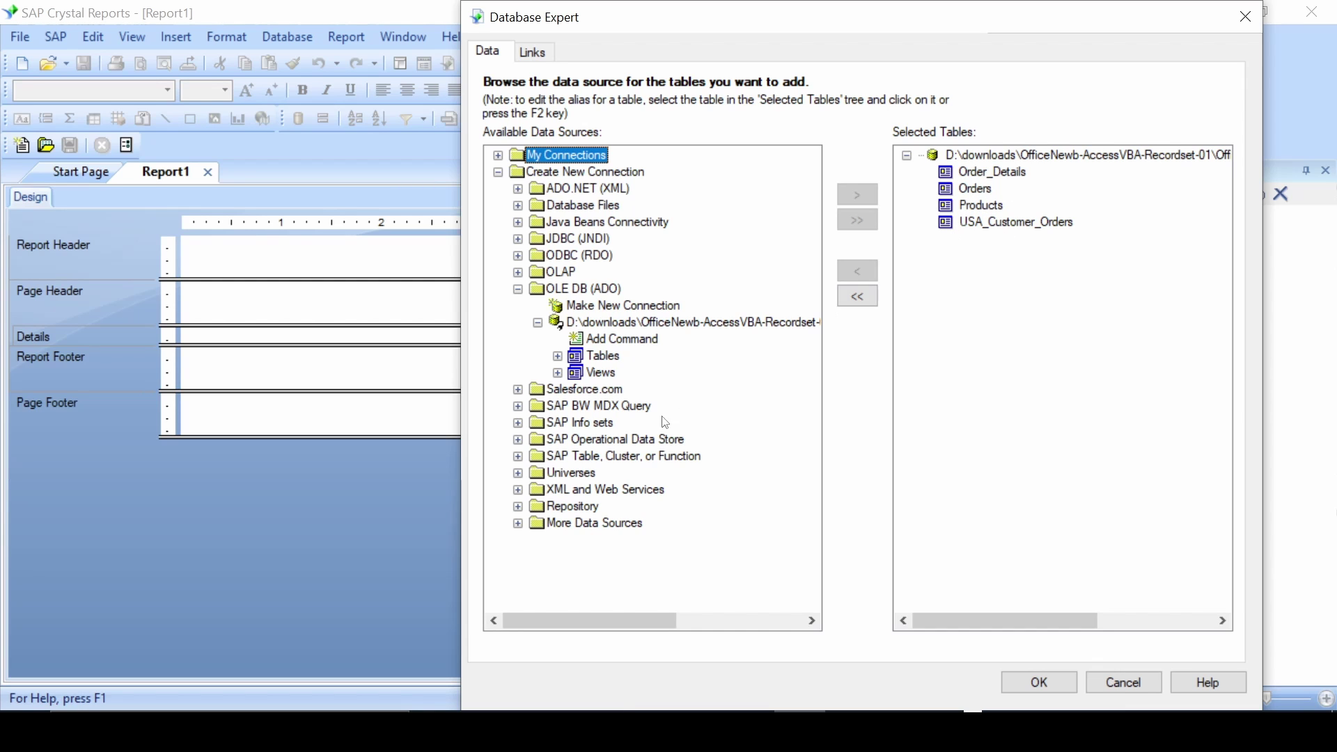
click(557, 357)
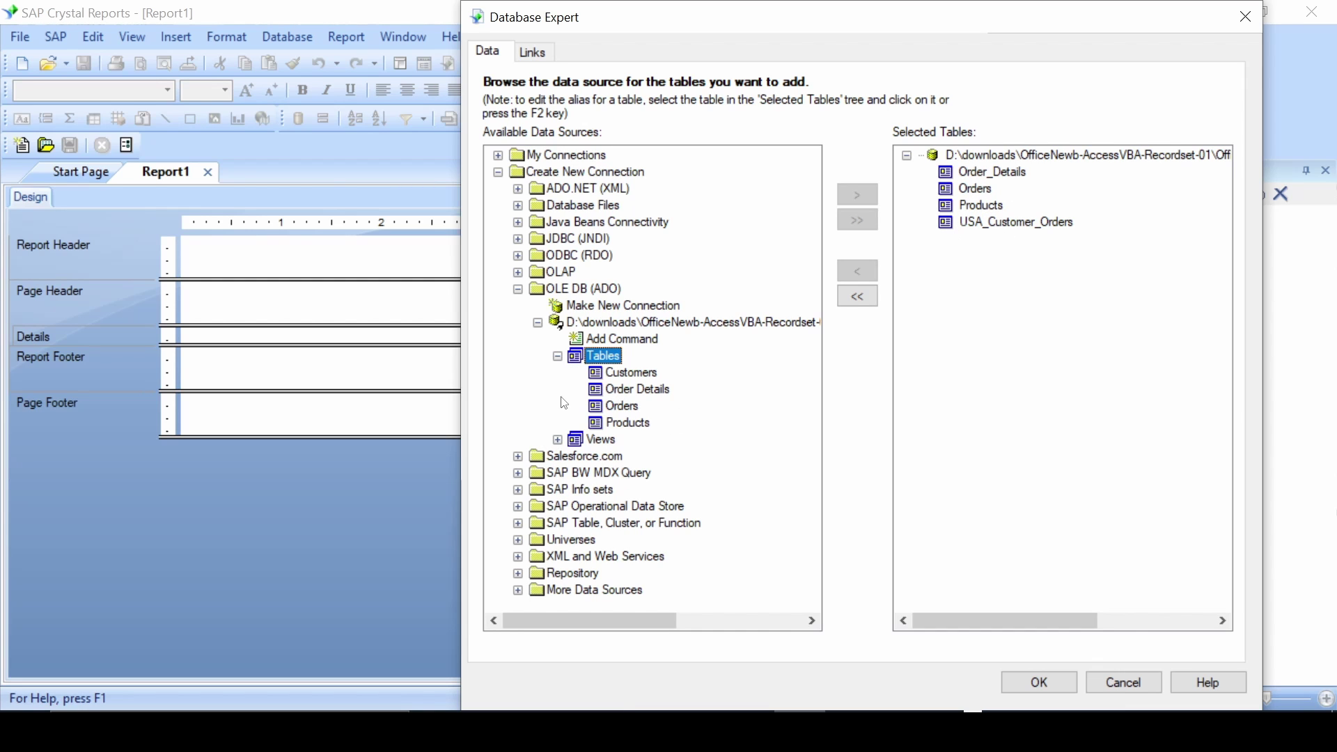
click(641, 374)
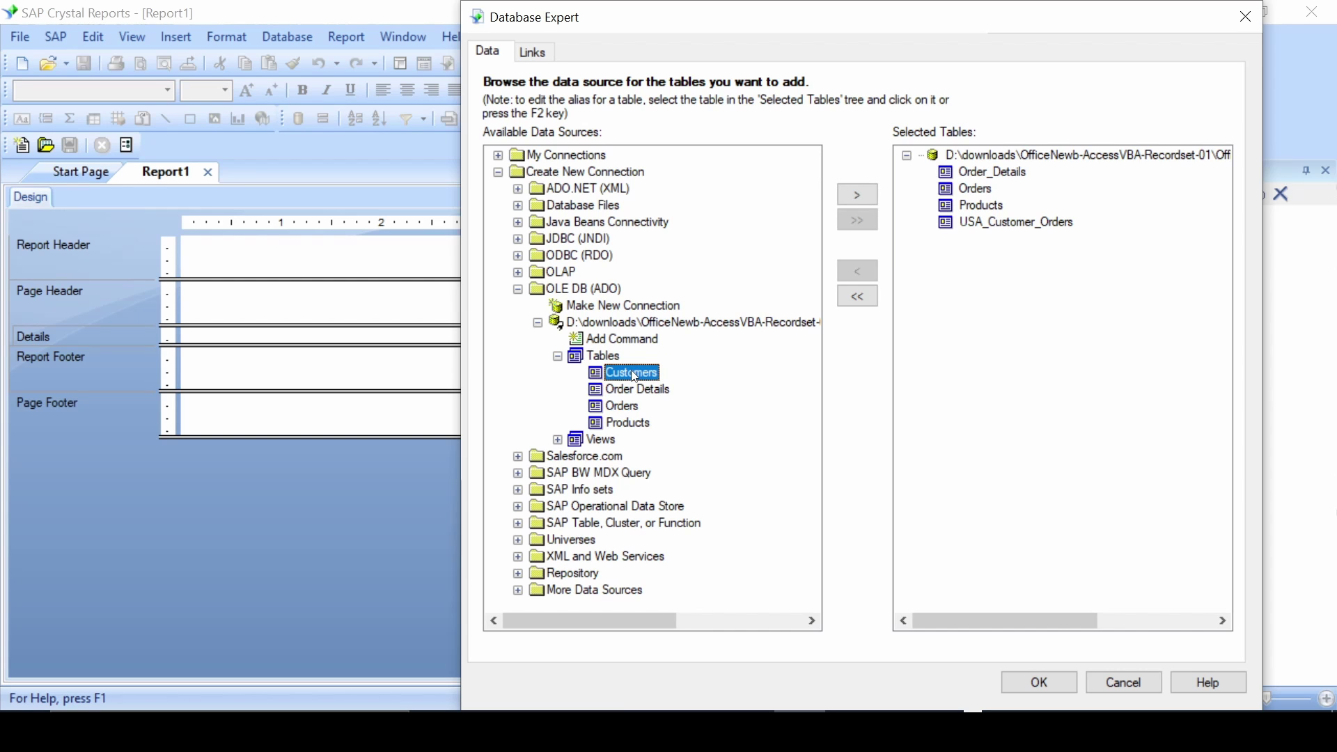
click(869, 200)
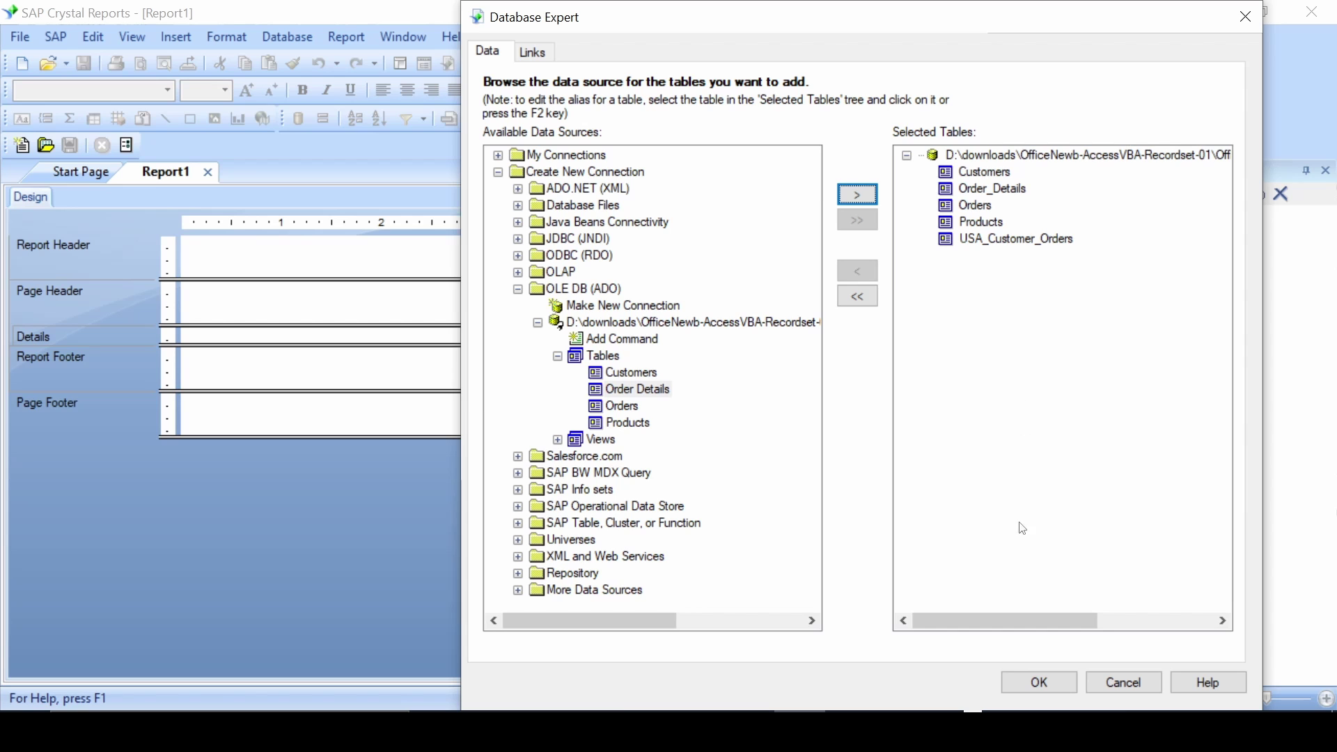
- Proceed to the table links, auto-arrange the link diagram and accept the link configuration
click(1051, 693)
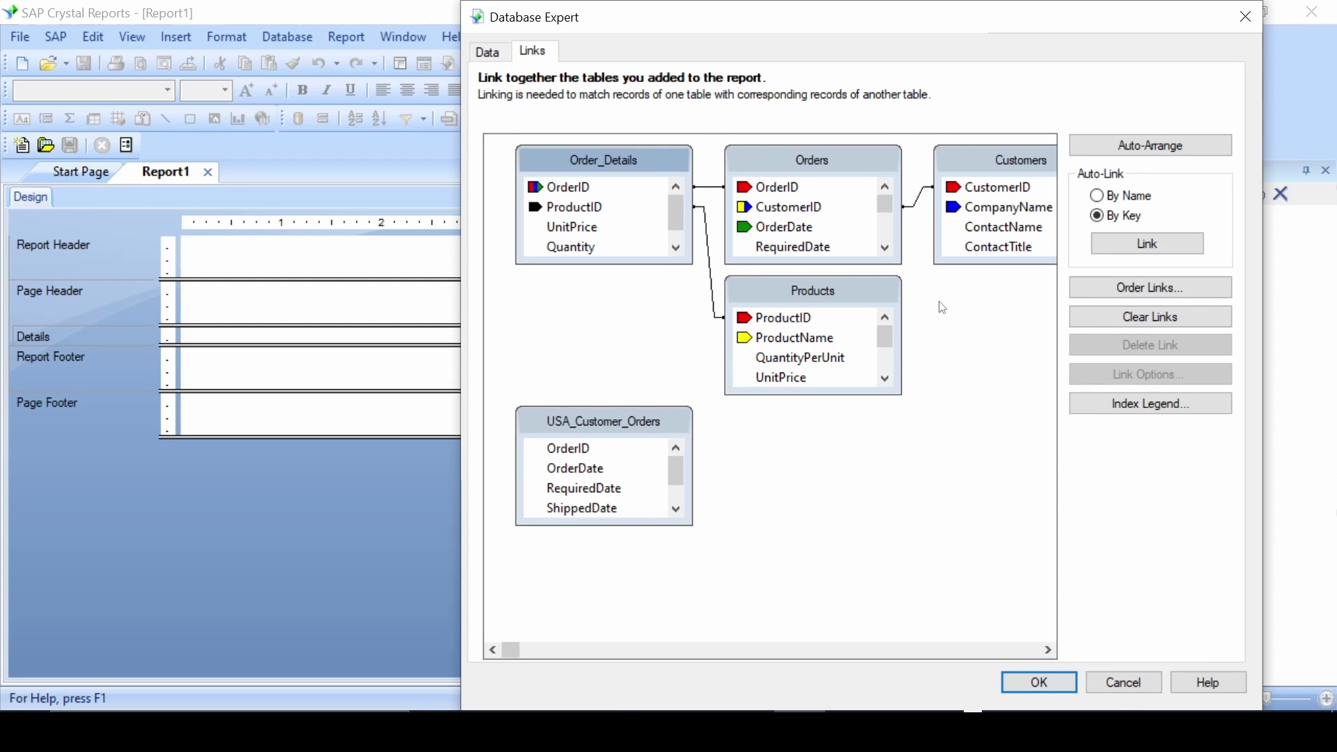
drag(816, 292, 837, 316)
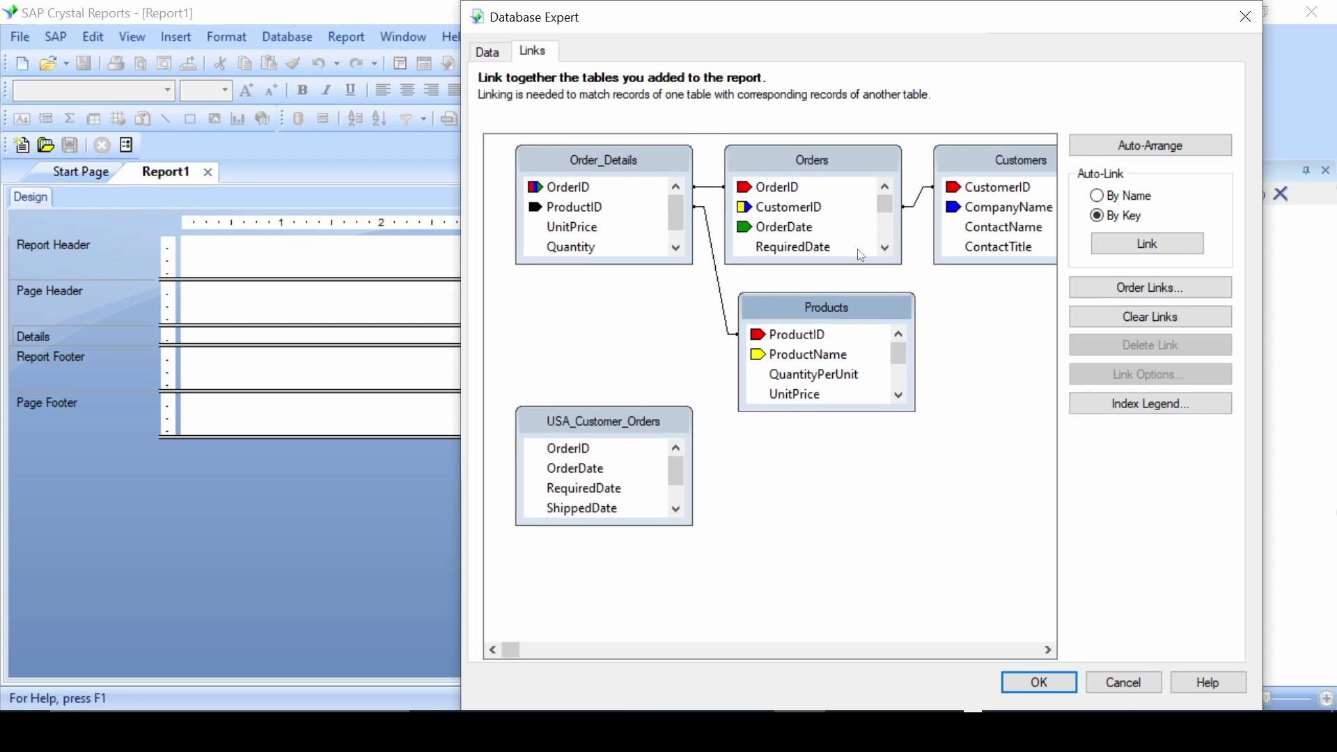
click(1160, 144)
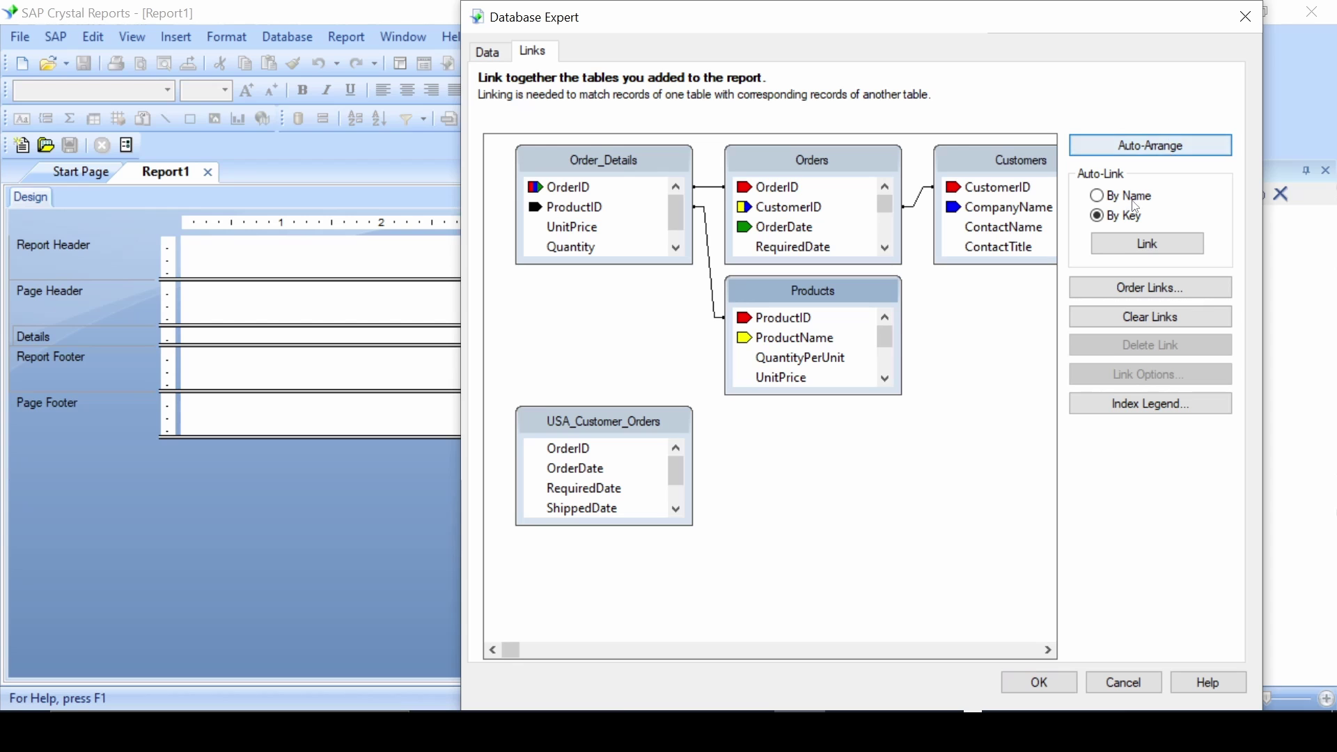
click(1037, 687)
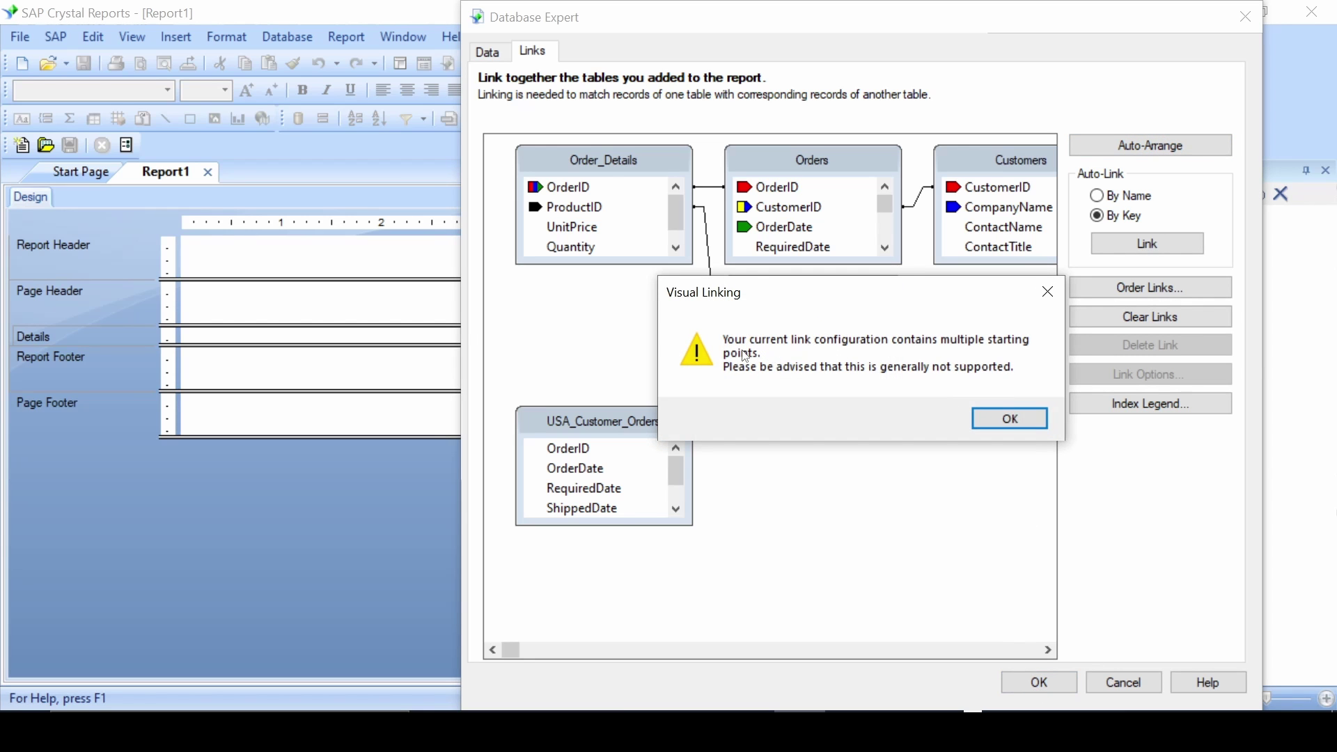
click(1011, 419)
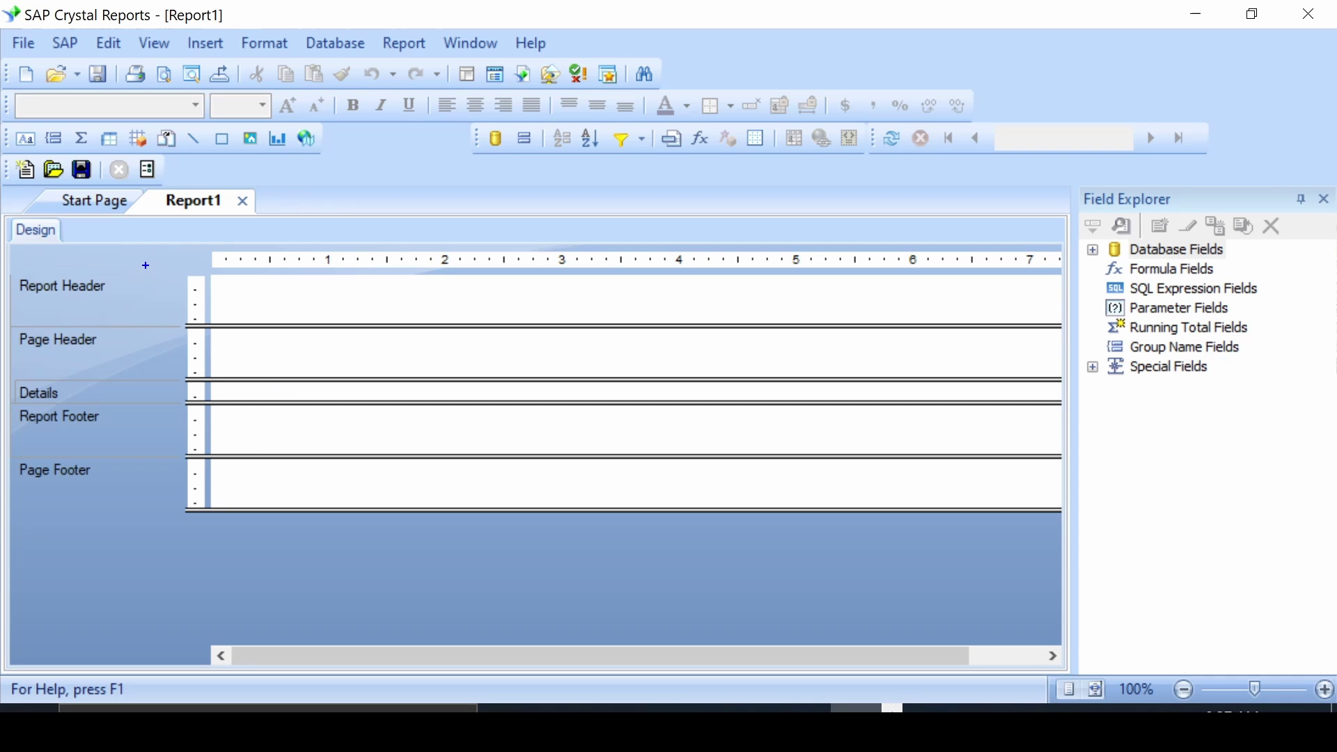
drag(145, 265, 202, 245)
drag(120, 340, 159, 335)
drag(83, 391, 148, 383)
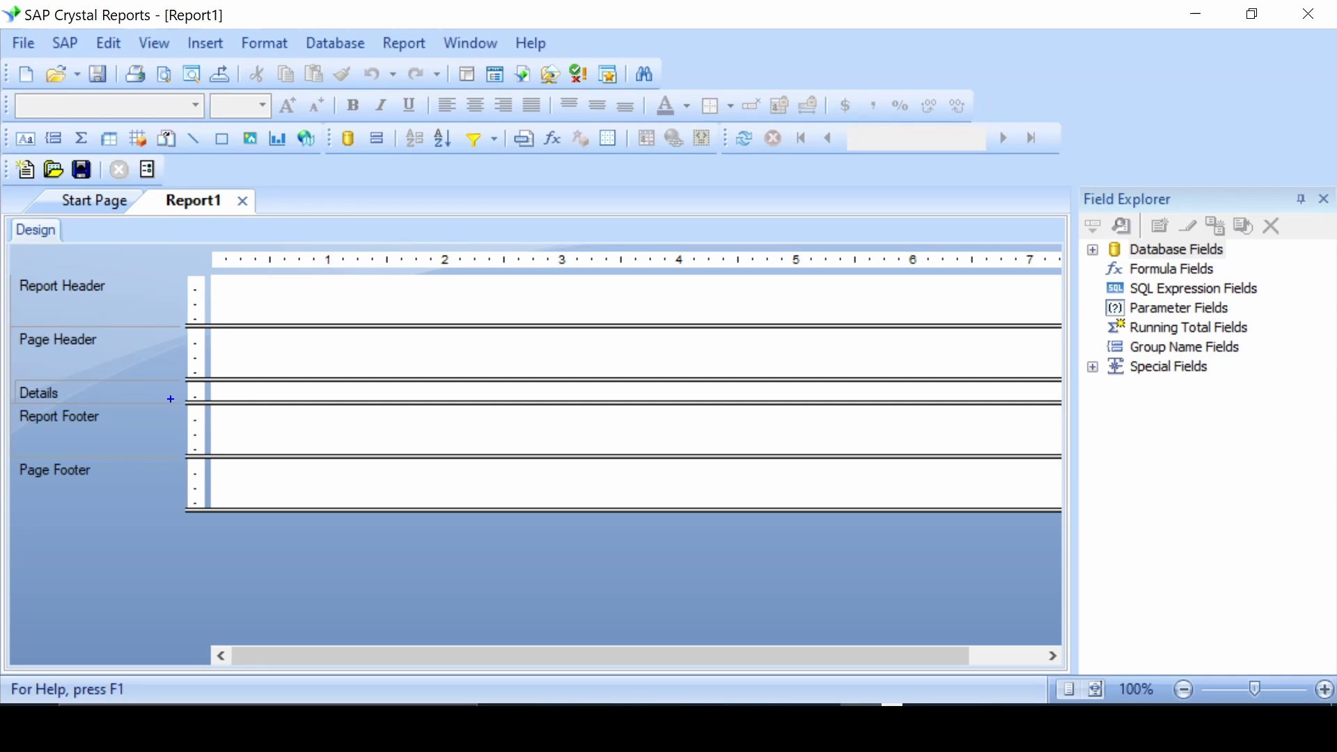
drag(112, 419, 168, 435)
drag(122, 480, 175, 479)
key(e)
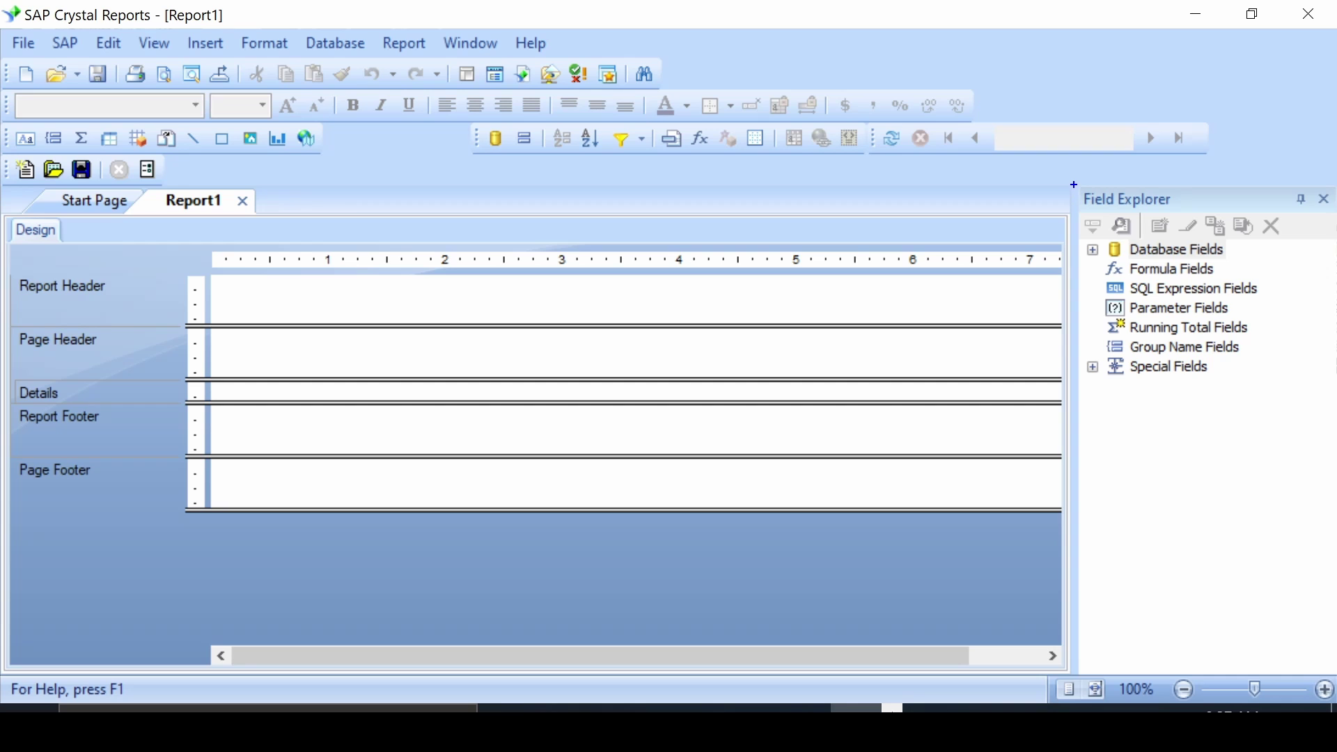
mouse_move(1074, 184)
mouse_down()
mouse_move(1335, 618)
mouse_move(1335, 669)
mouse_up()
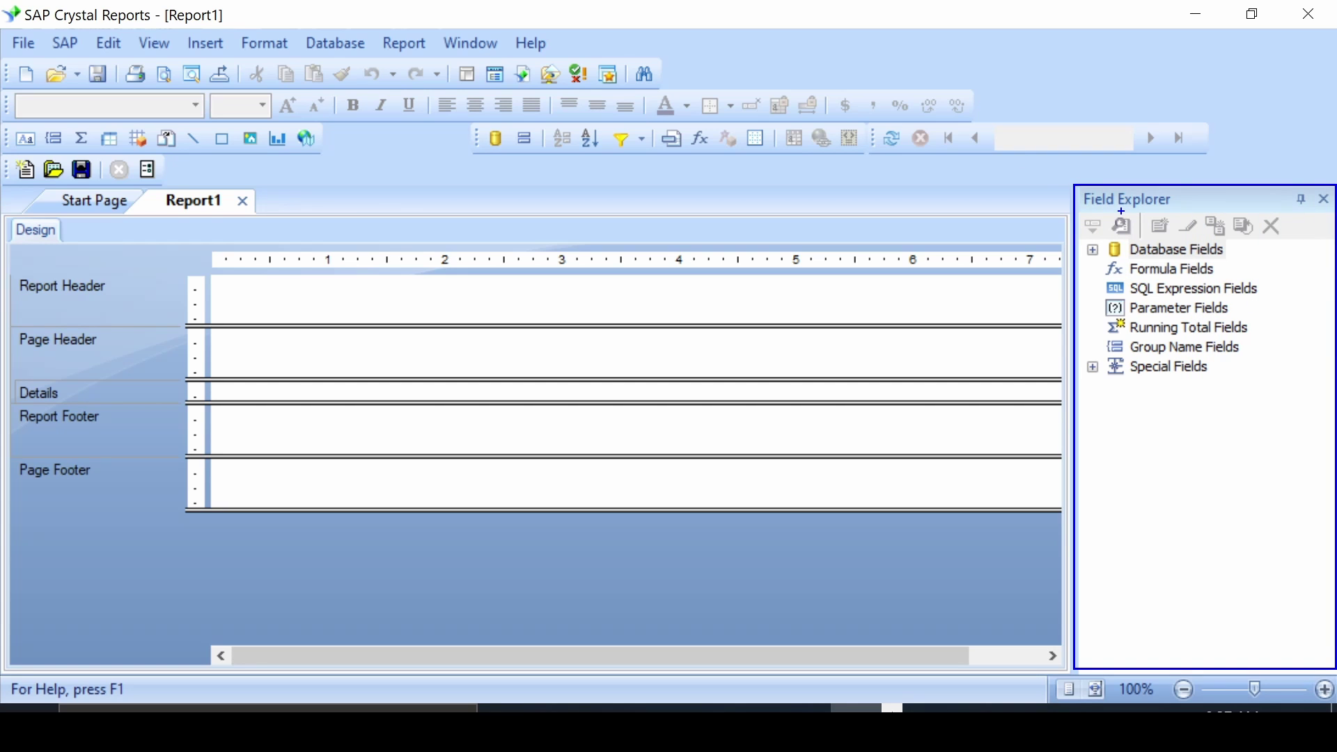
key(Escape)
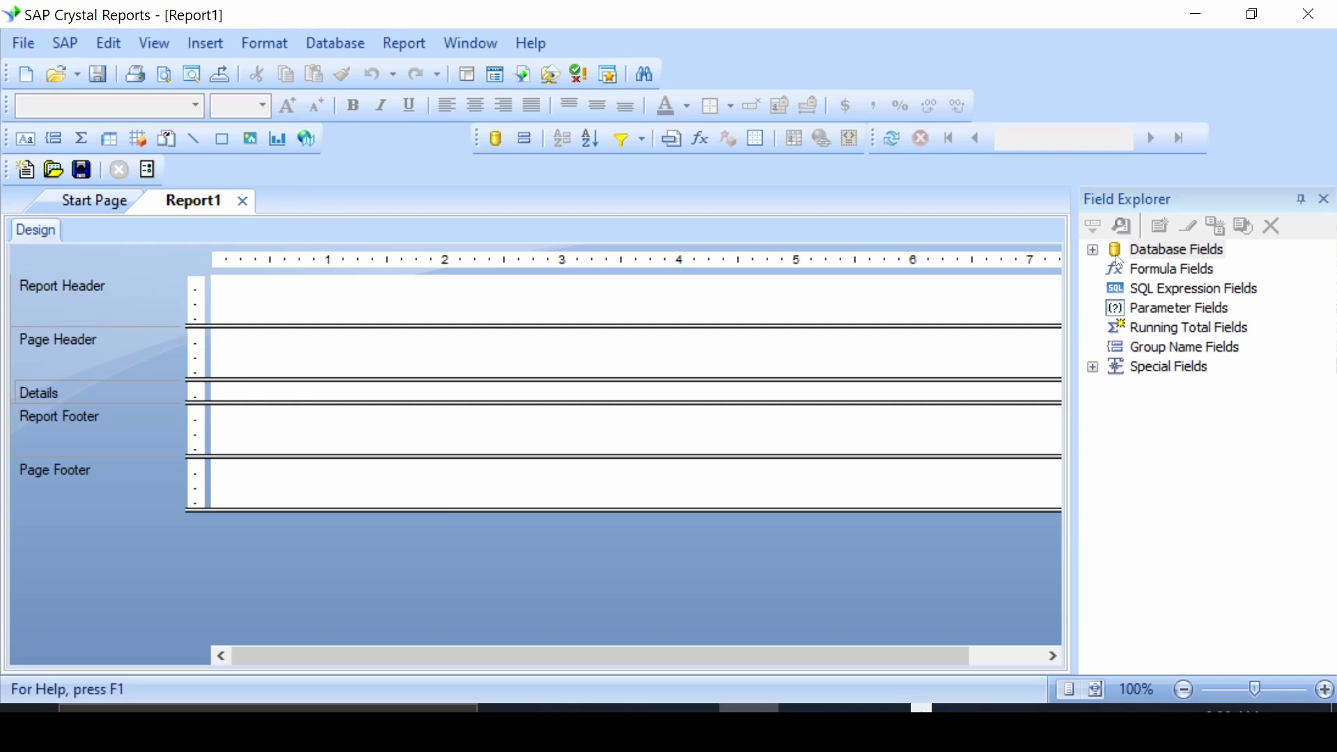
- Check the tables available as database fields and the fields inside the Customers table
click(1094, 251)
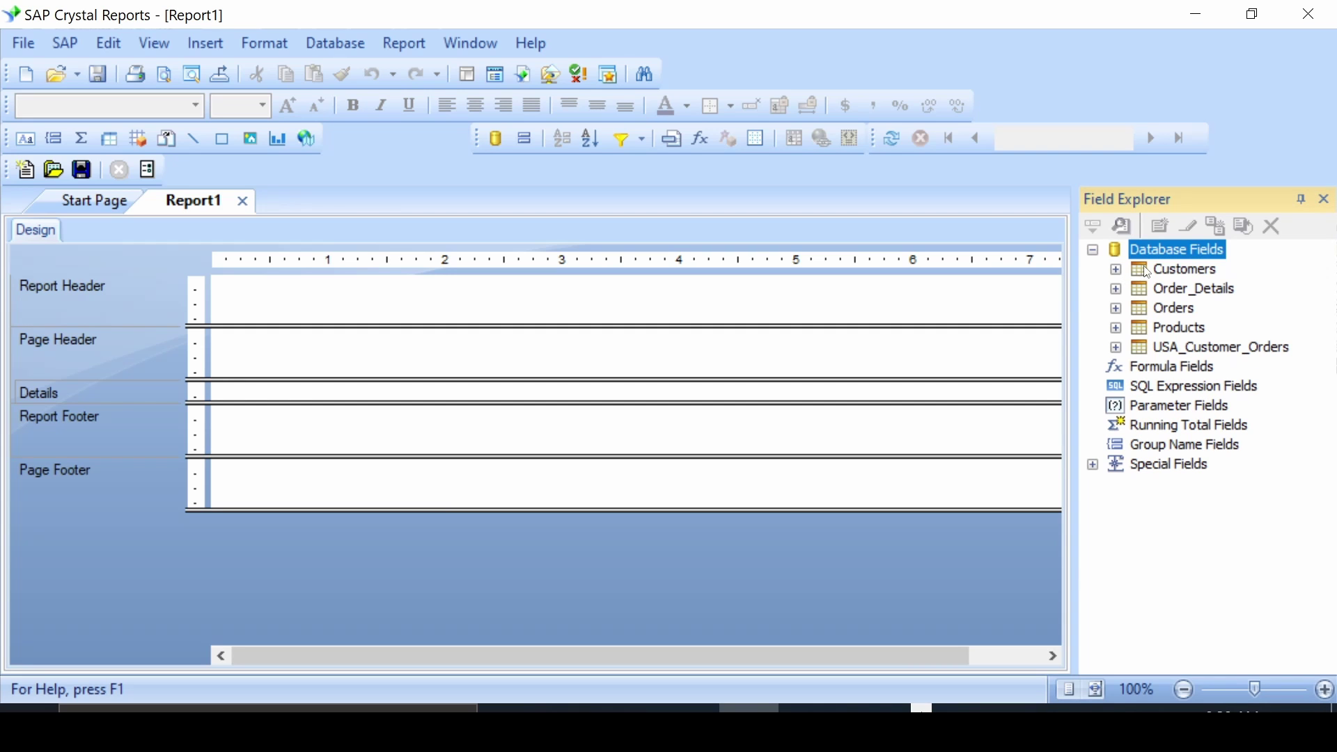
click(1116, 270)
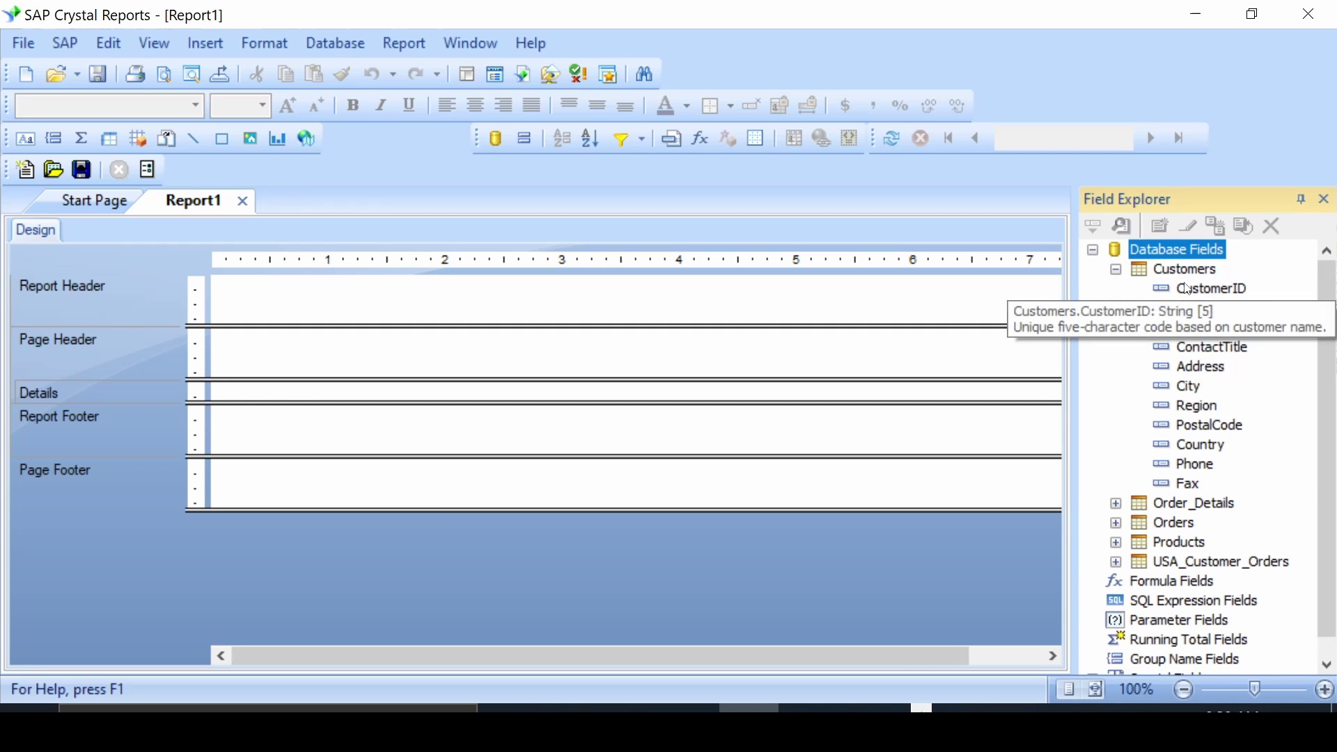
click(1115, 269)
click(1094, 250)
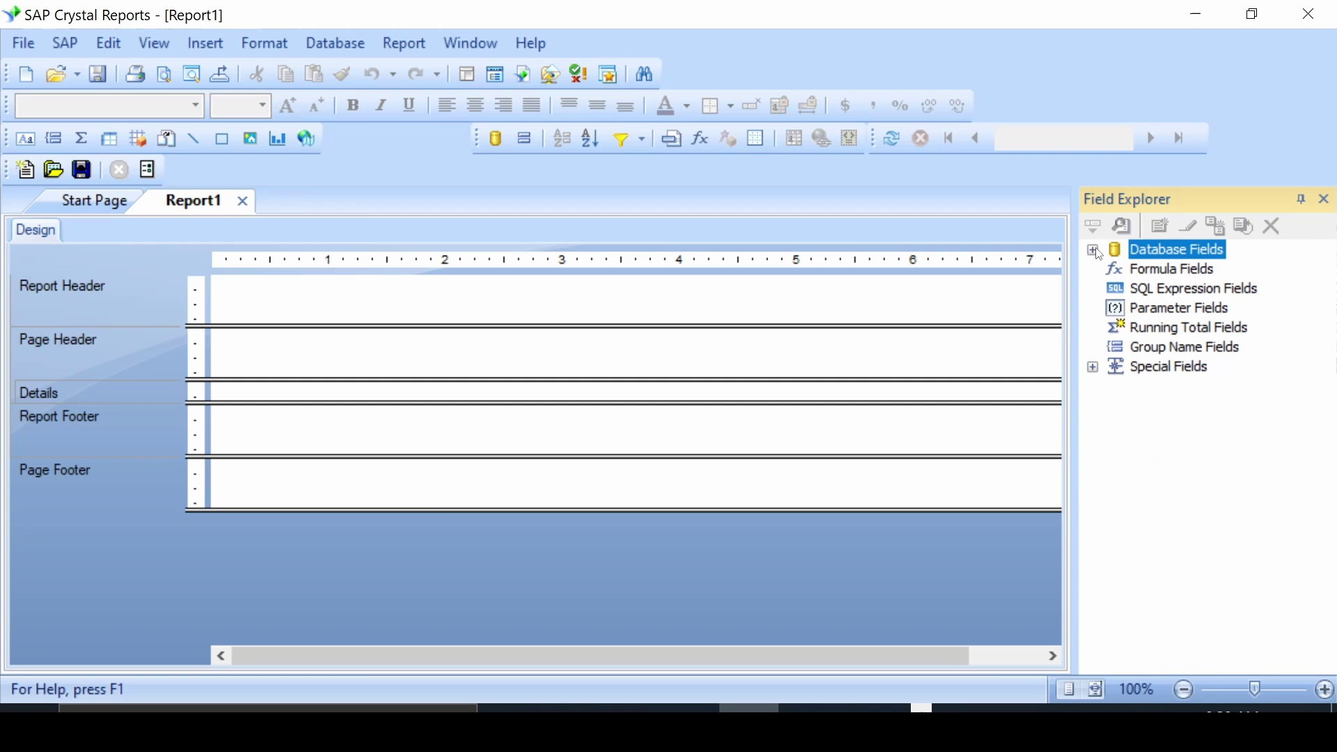
- Try the Field Explorer docked above the report and beside it, and as a floating panel
click(1152, 202)
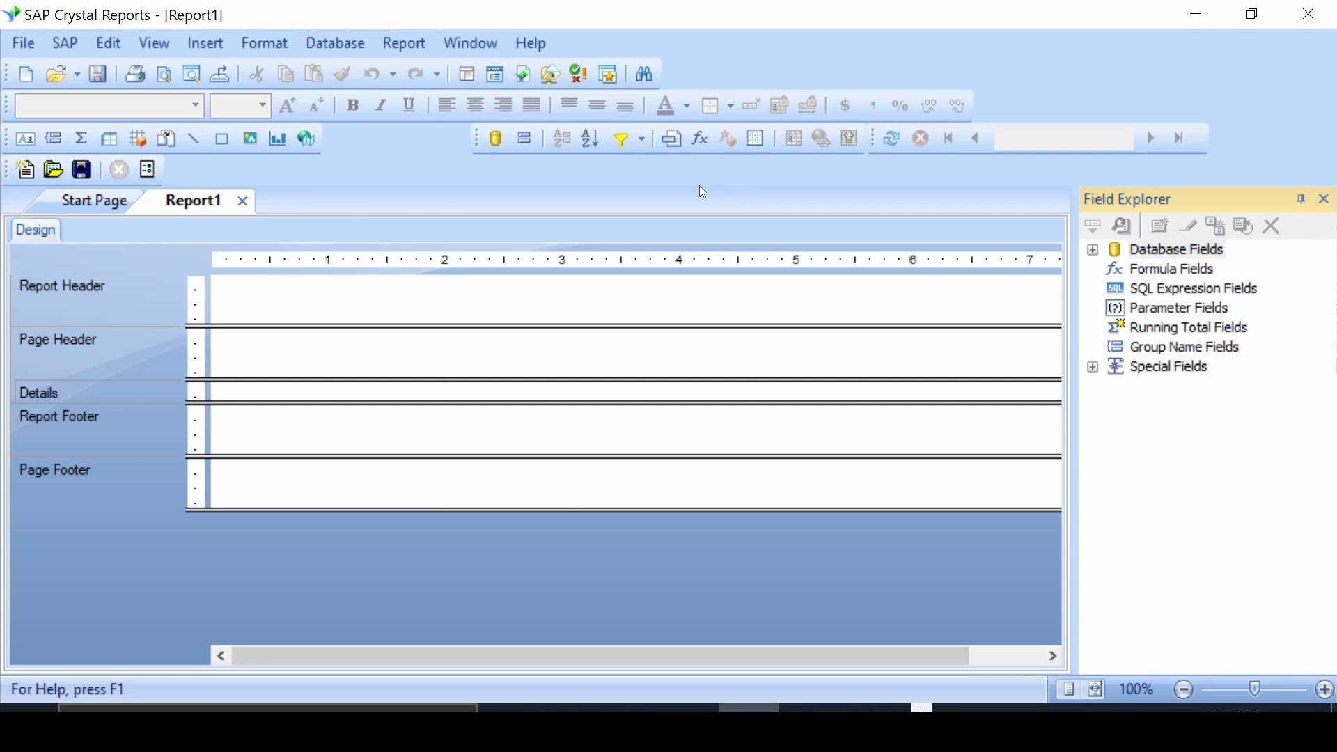
drag(700, 186, 699, 186)
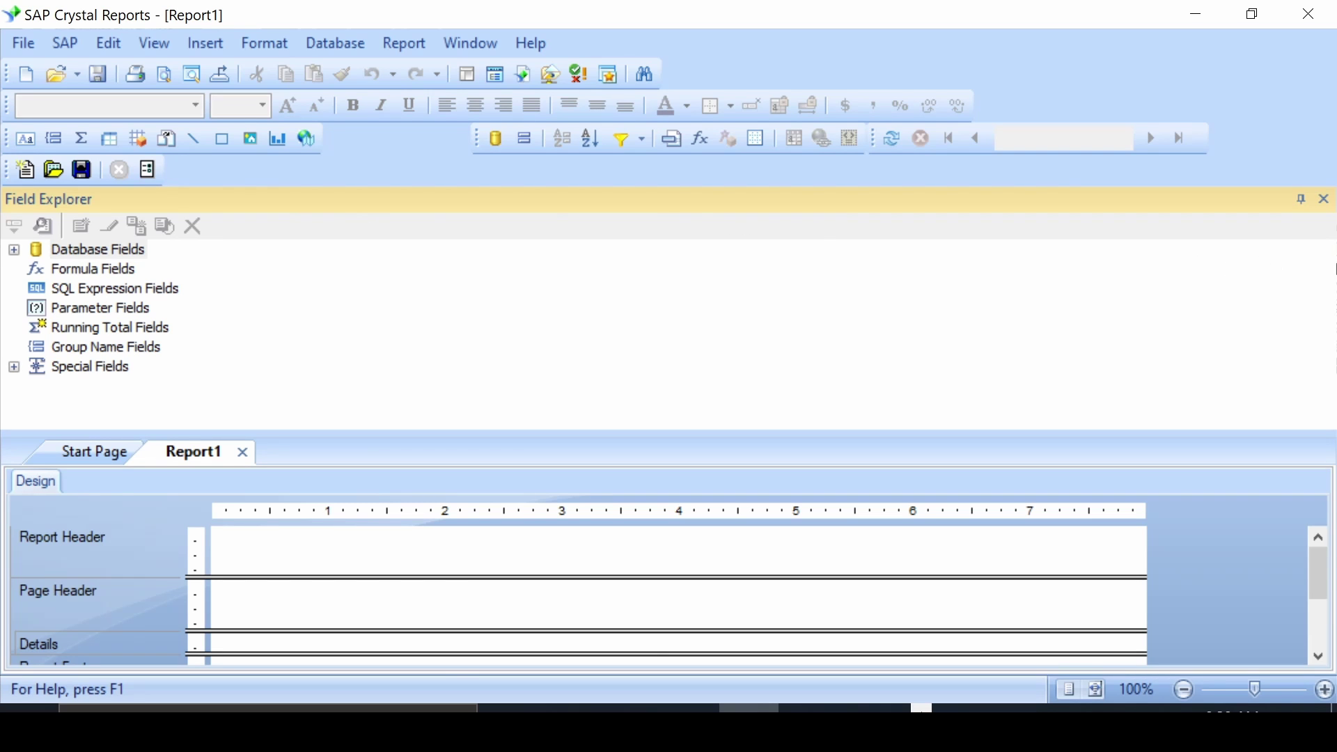
drag(1239, 200, 1275, 249)
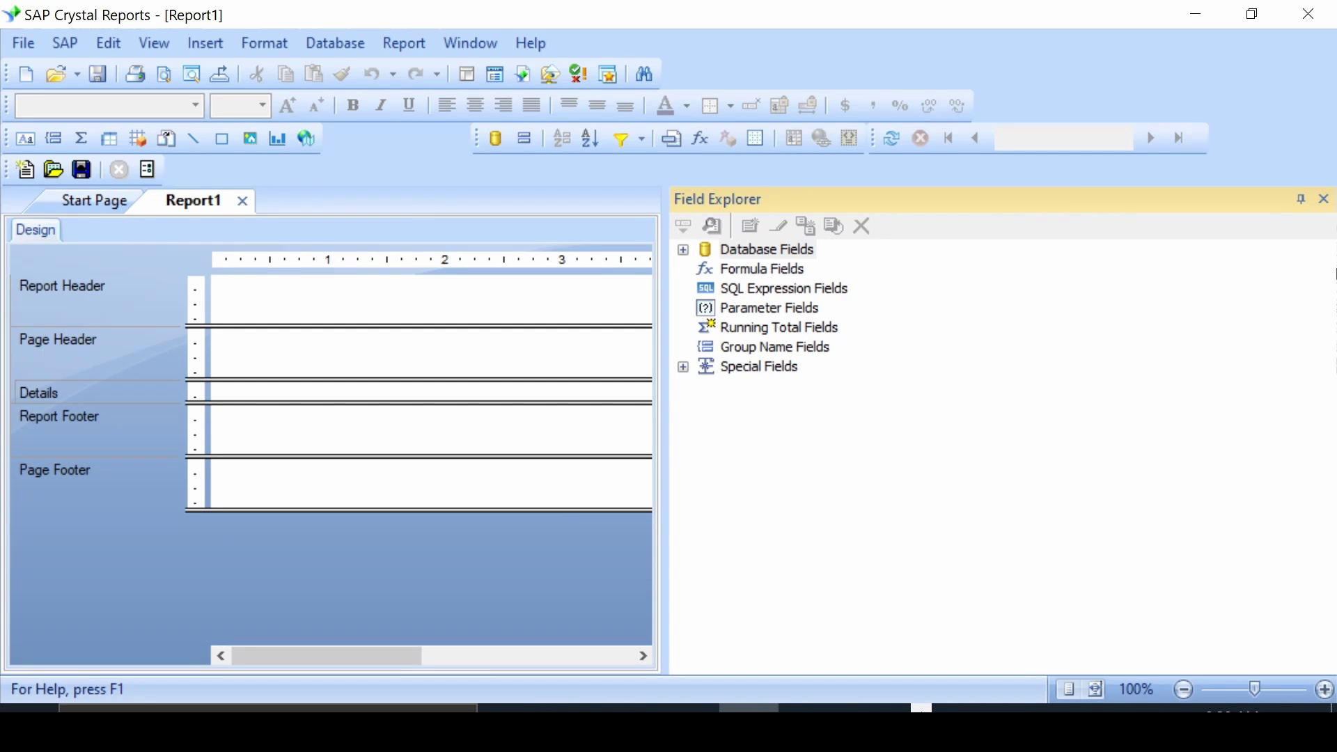
drag(704, 199, 756, 198)
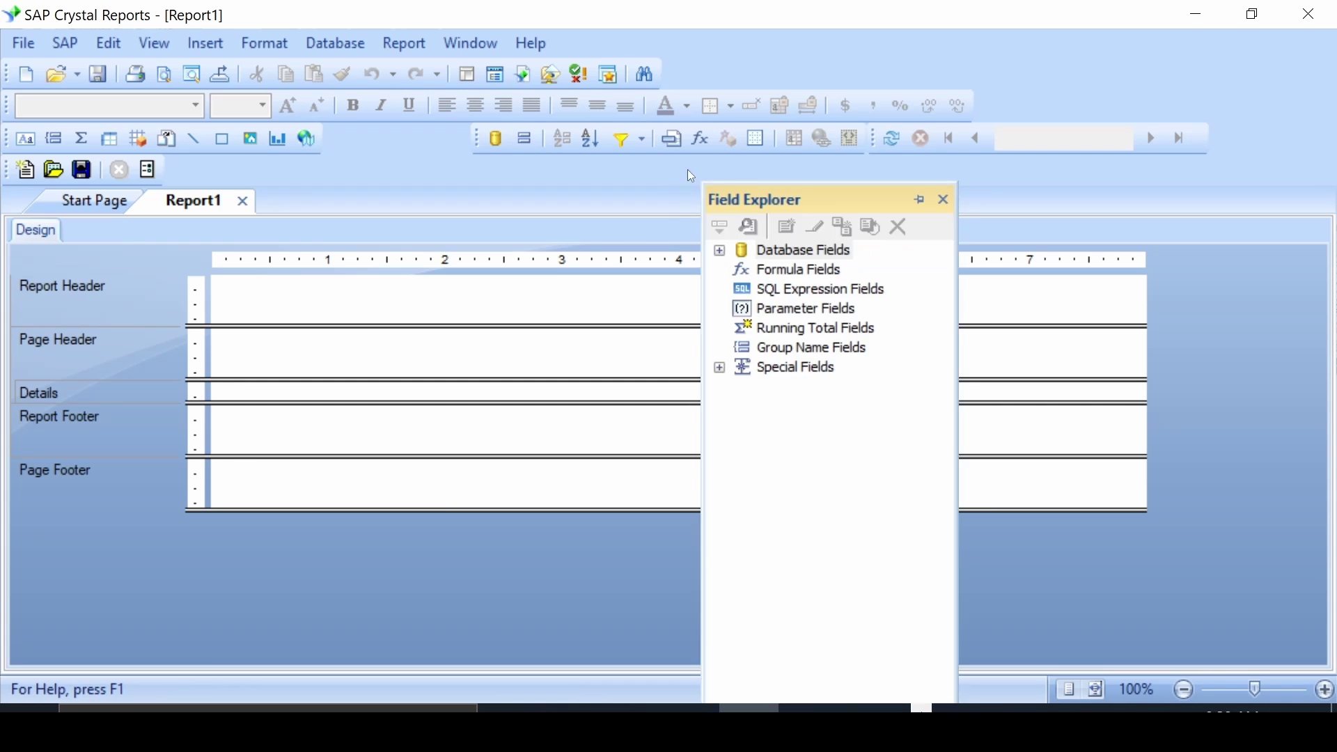
- Dock the Field Explorer along the right side of the report design area and narrow it
click(920, 200)
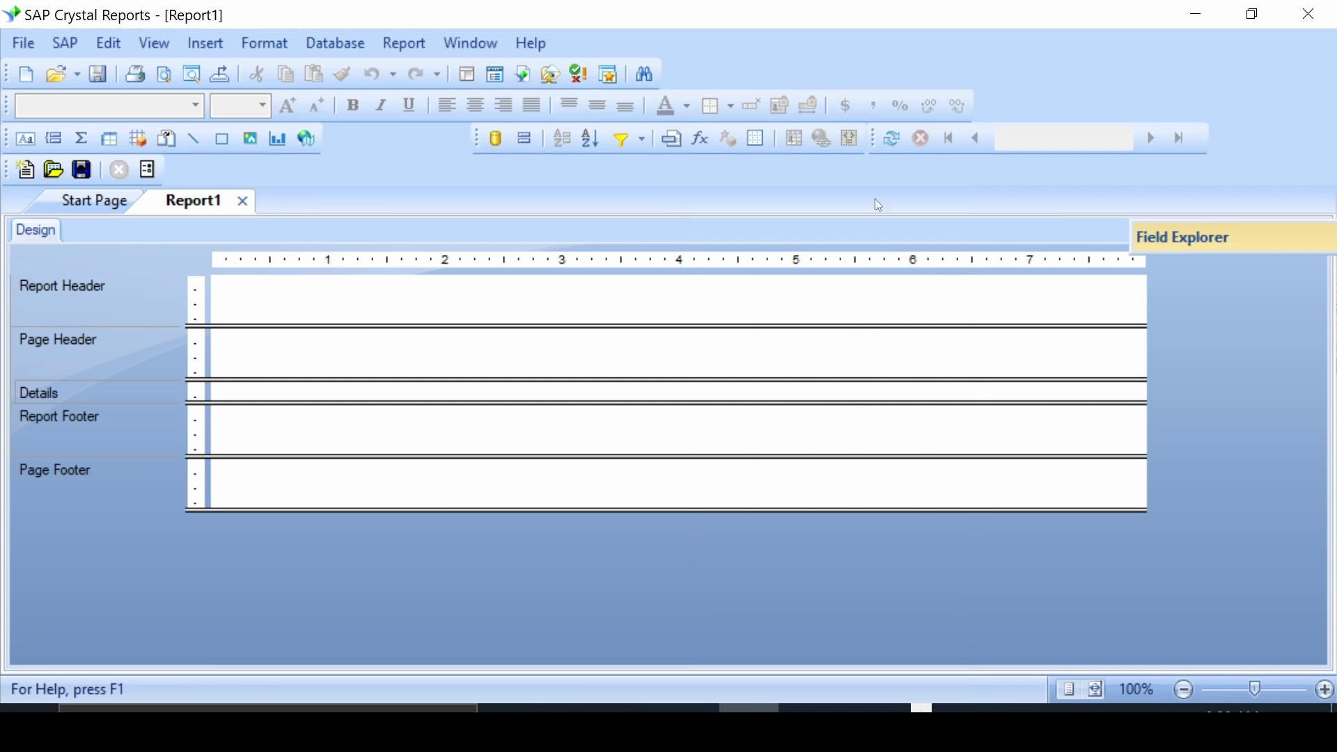
mouse_move(1234, 235)
drag(1310, 230, 1241, 224)
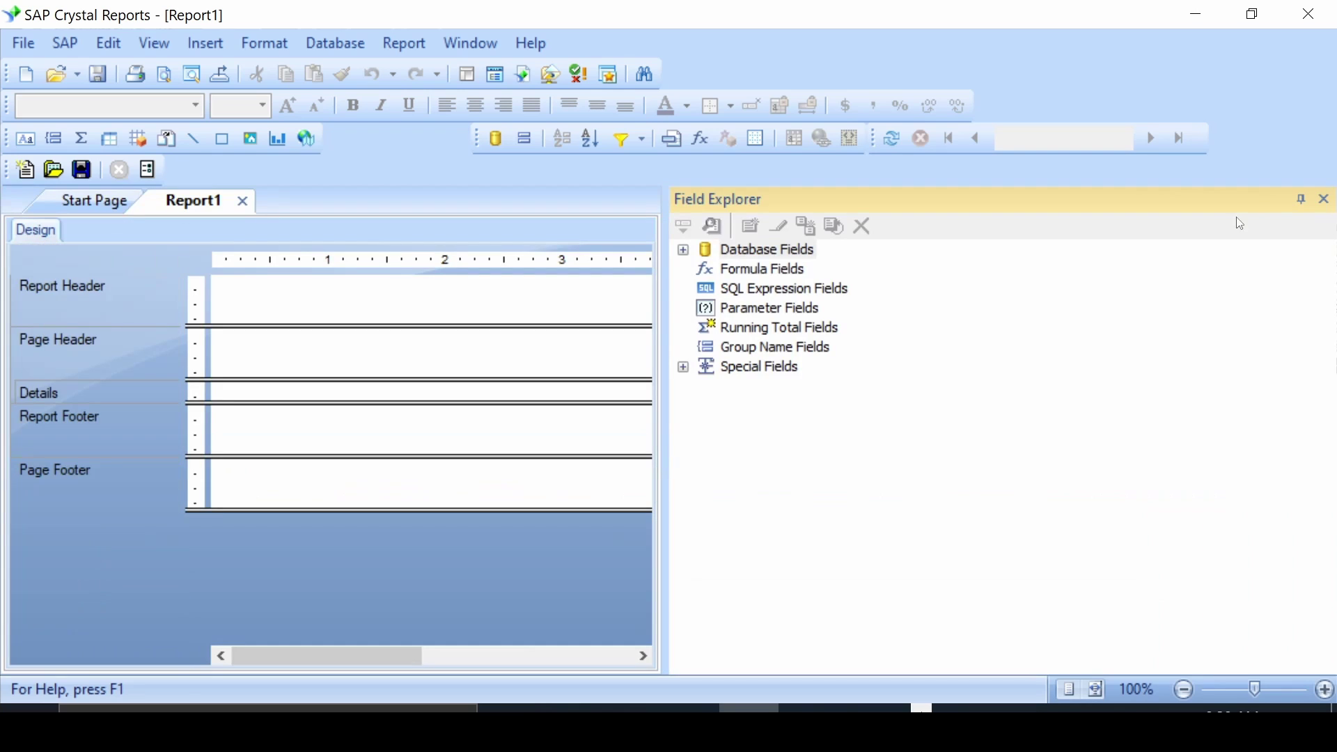
drag(667, 301, 1030, 301)
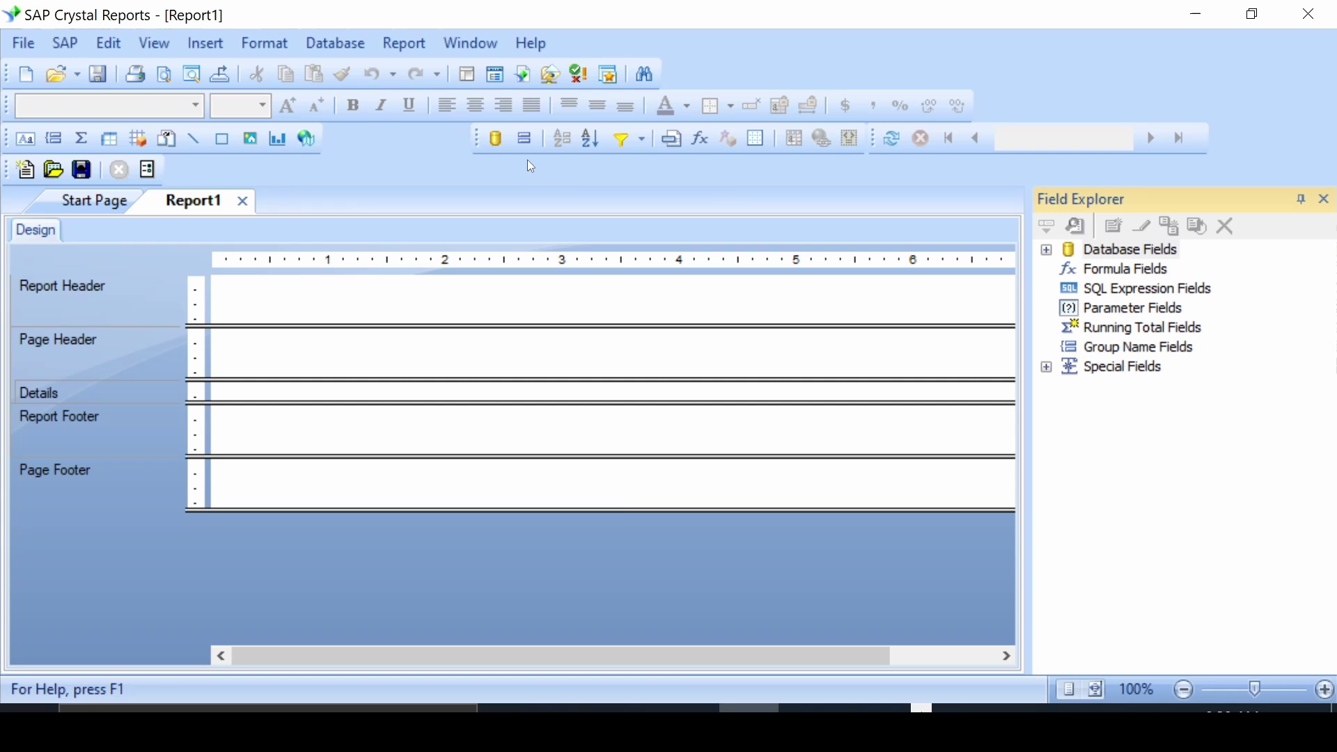
- Line up the expert and navigation toolbars beside the insert toolbar, also trying the expert toolbar vertically beside the report
drag(477, 152, 335, 127)
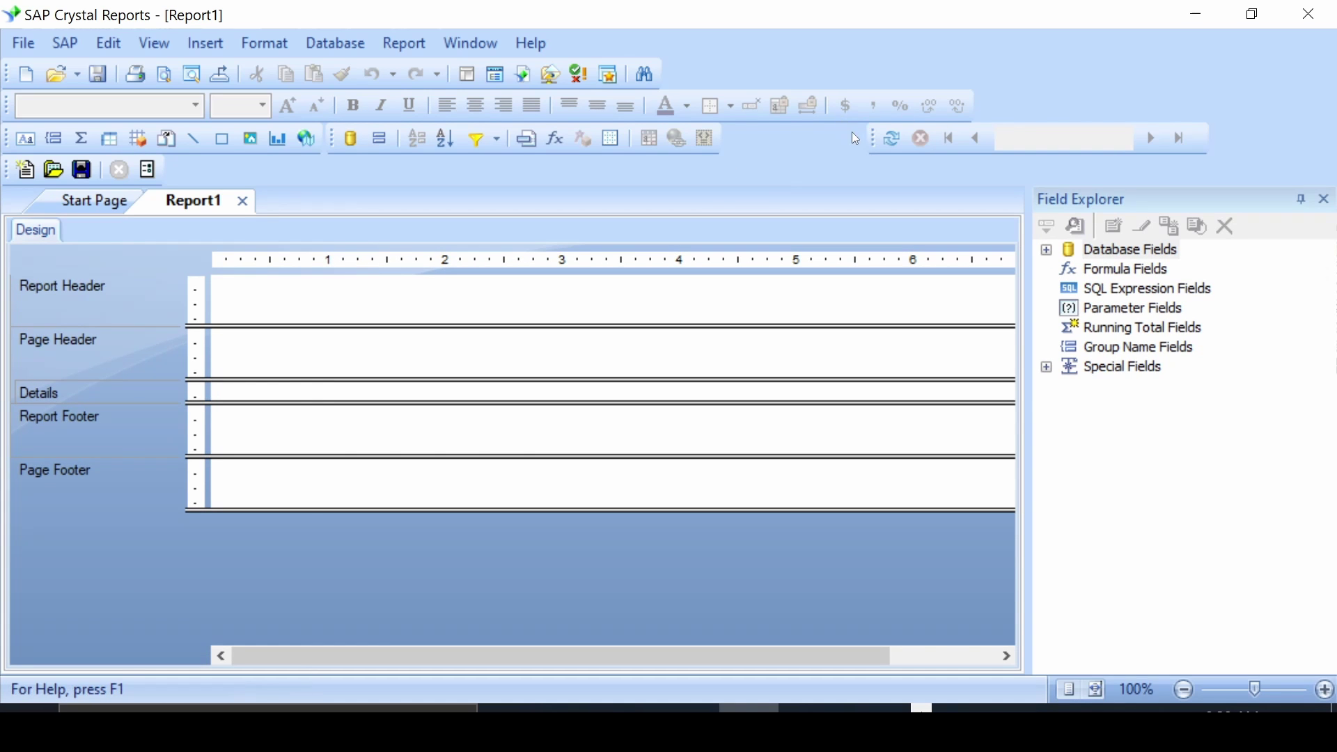
drag(870, 134, 787, 139)
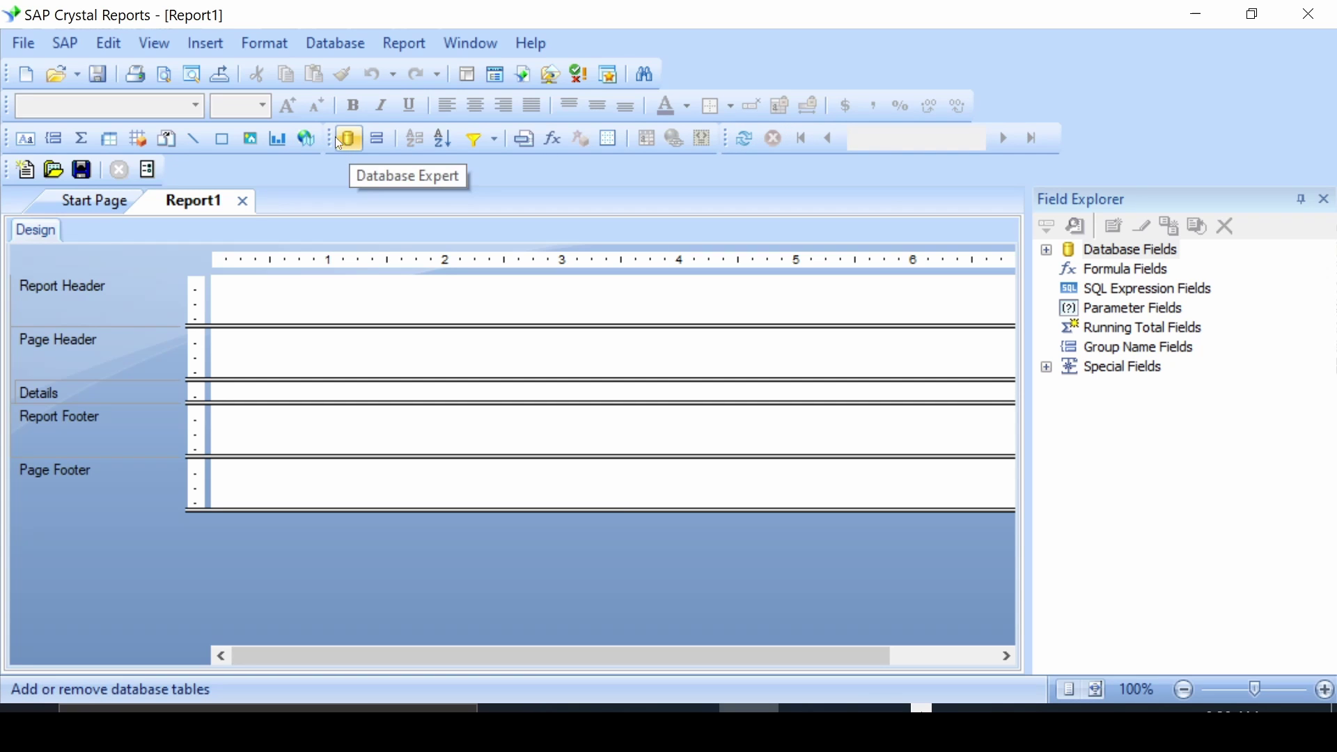
drag(326, 138, 3, 326)
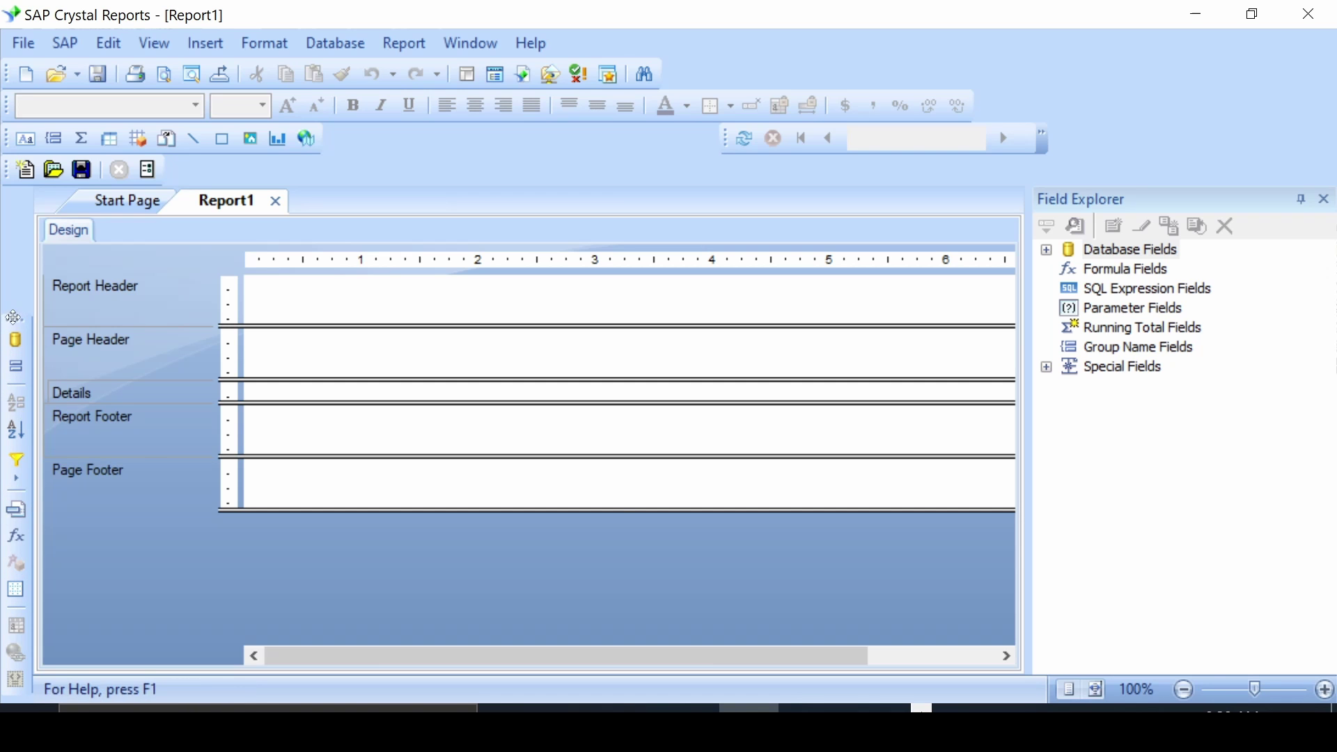
drag(14, 318, 337, 138)
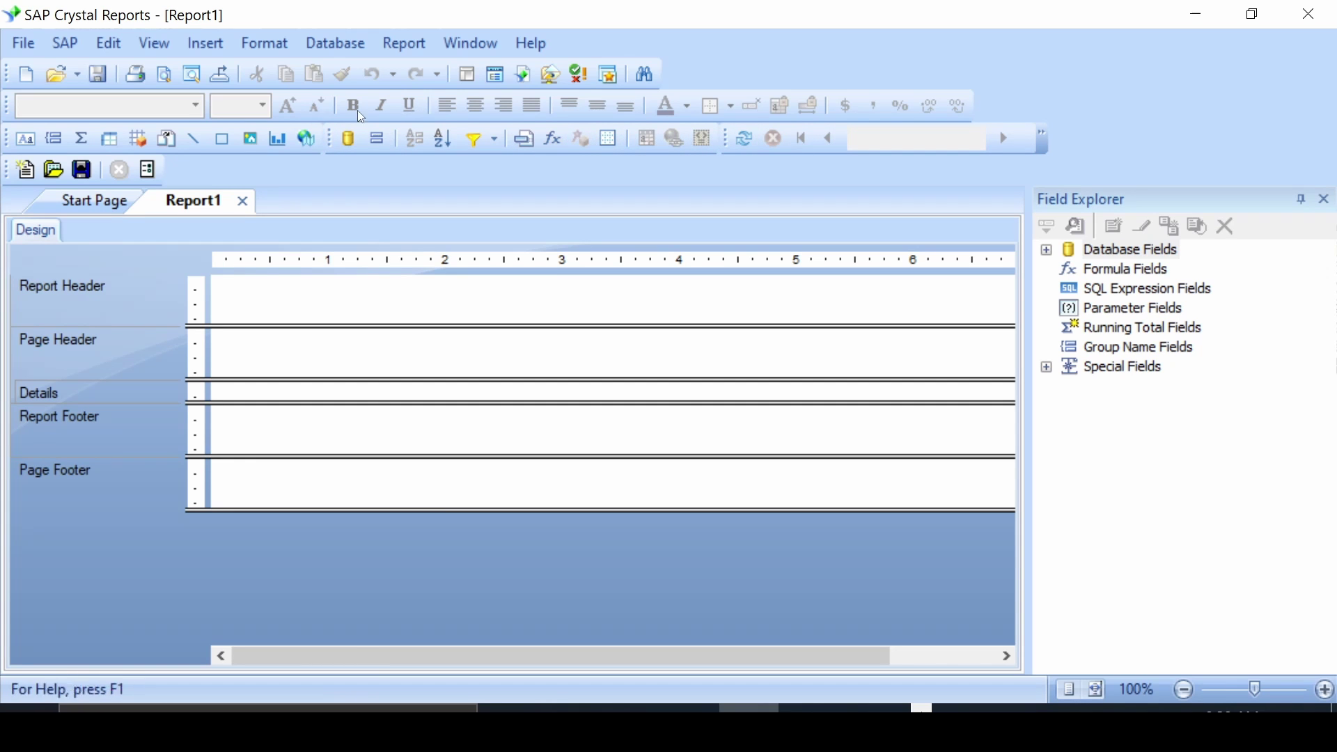
click(17, 42)
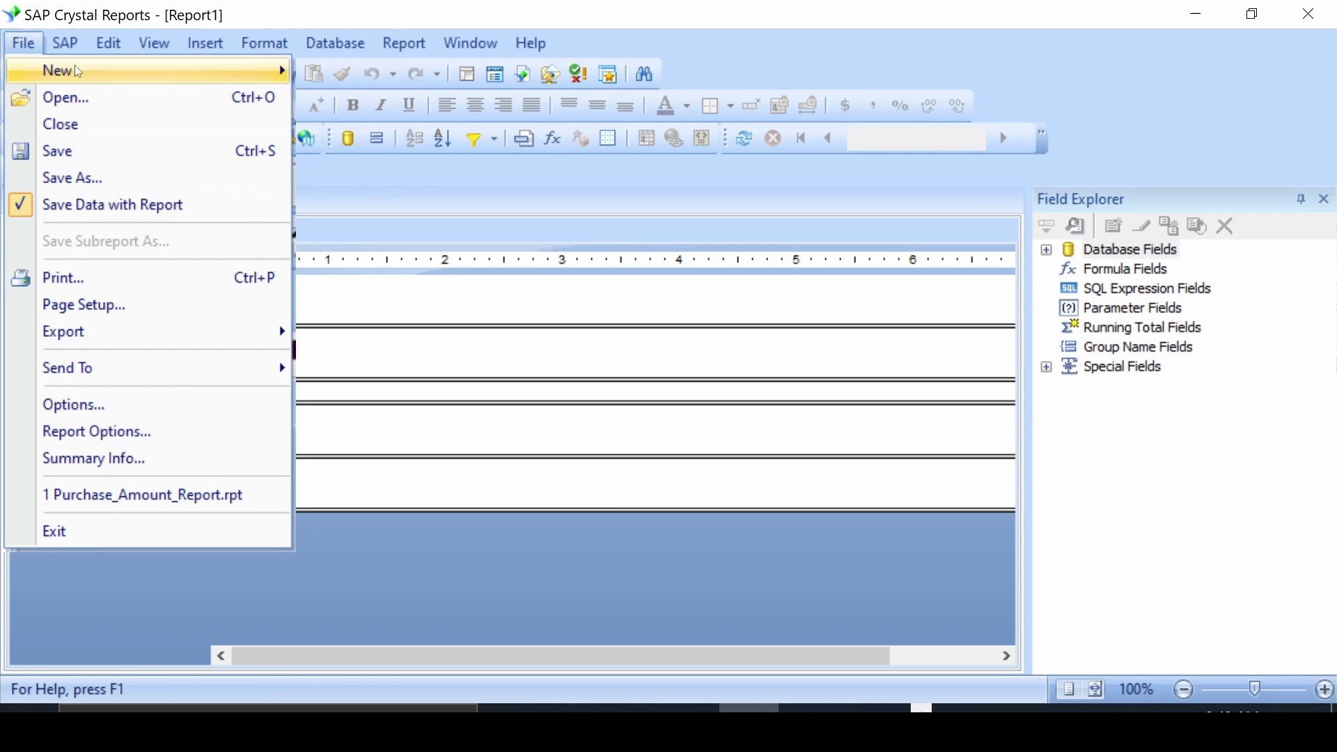
mouse_move(66, 43)
mouse_move(125, 48)
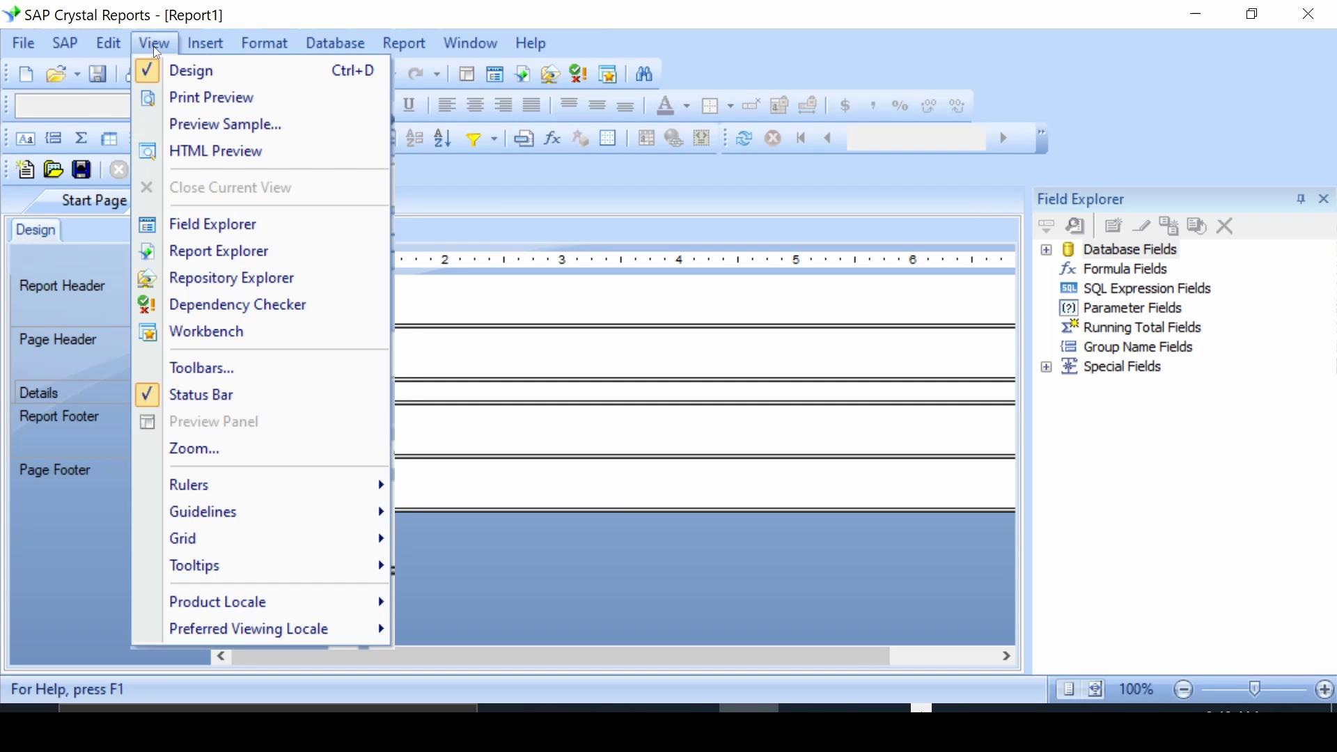
mouse_move(252, 49)
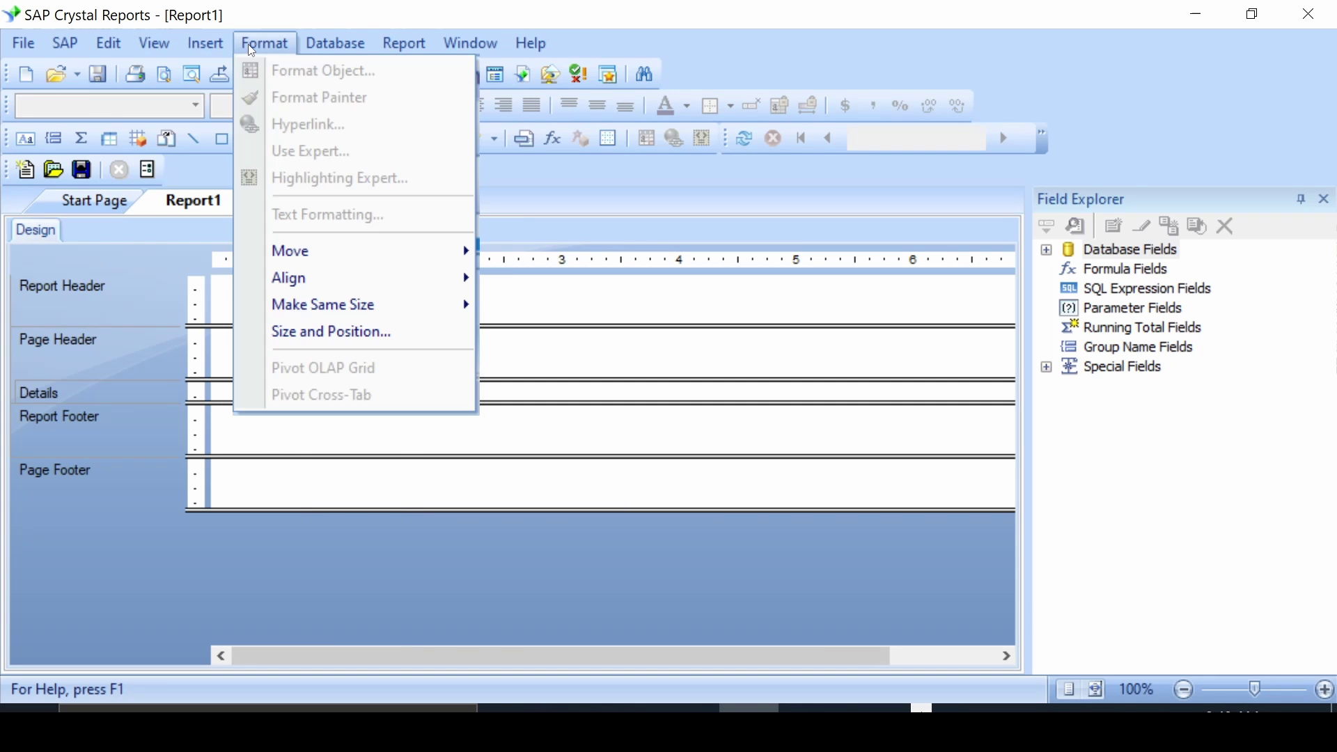
mouse_move(341, 54)
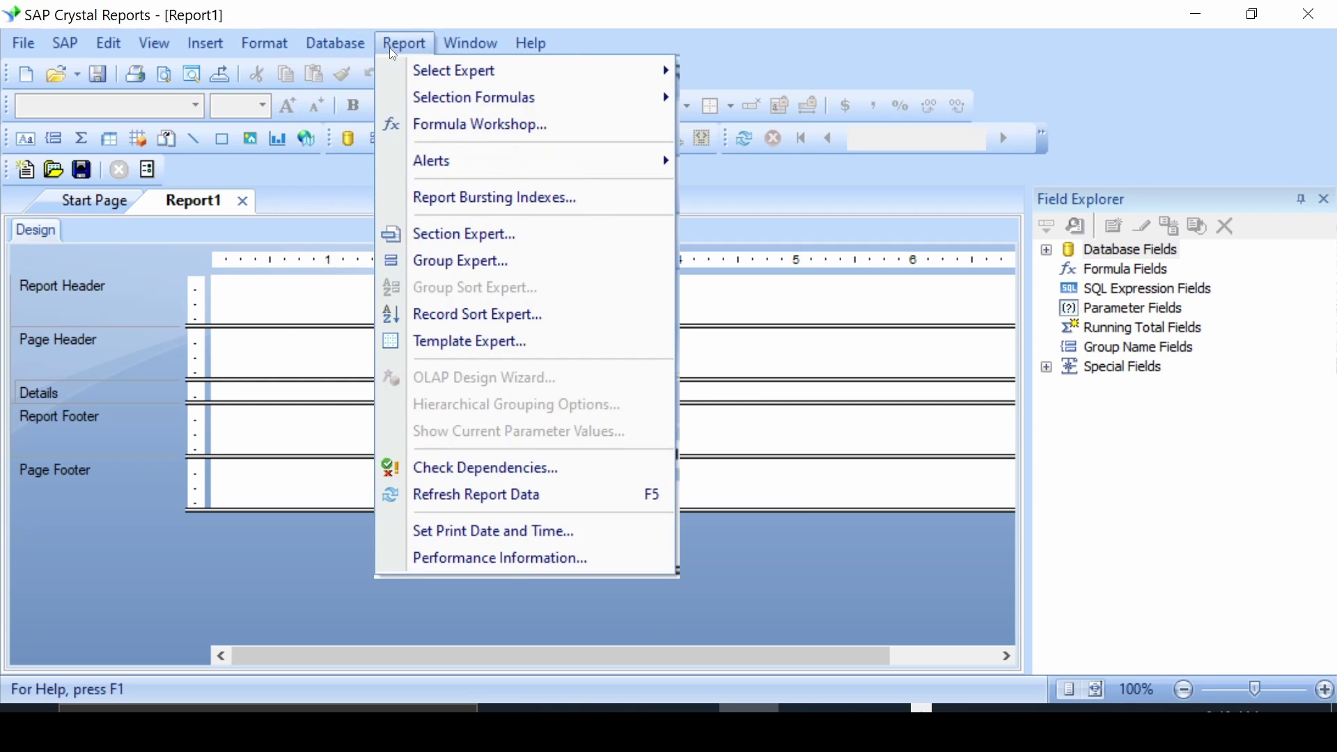
mouse_move(464, 57)
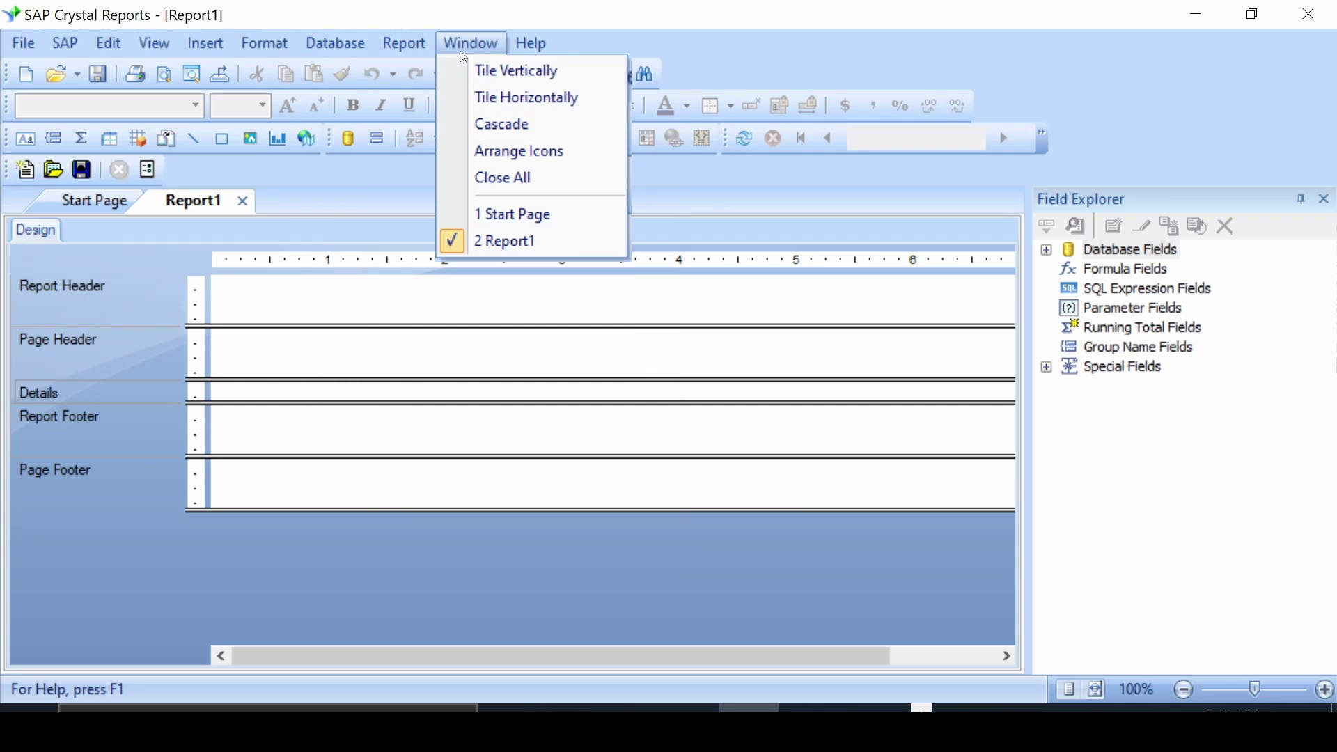
click(526, 49)
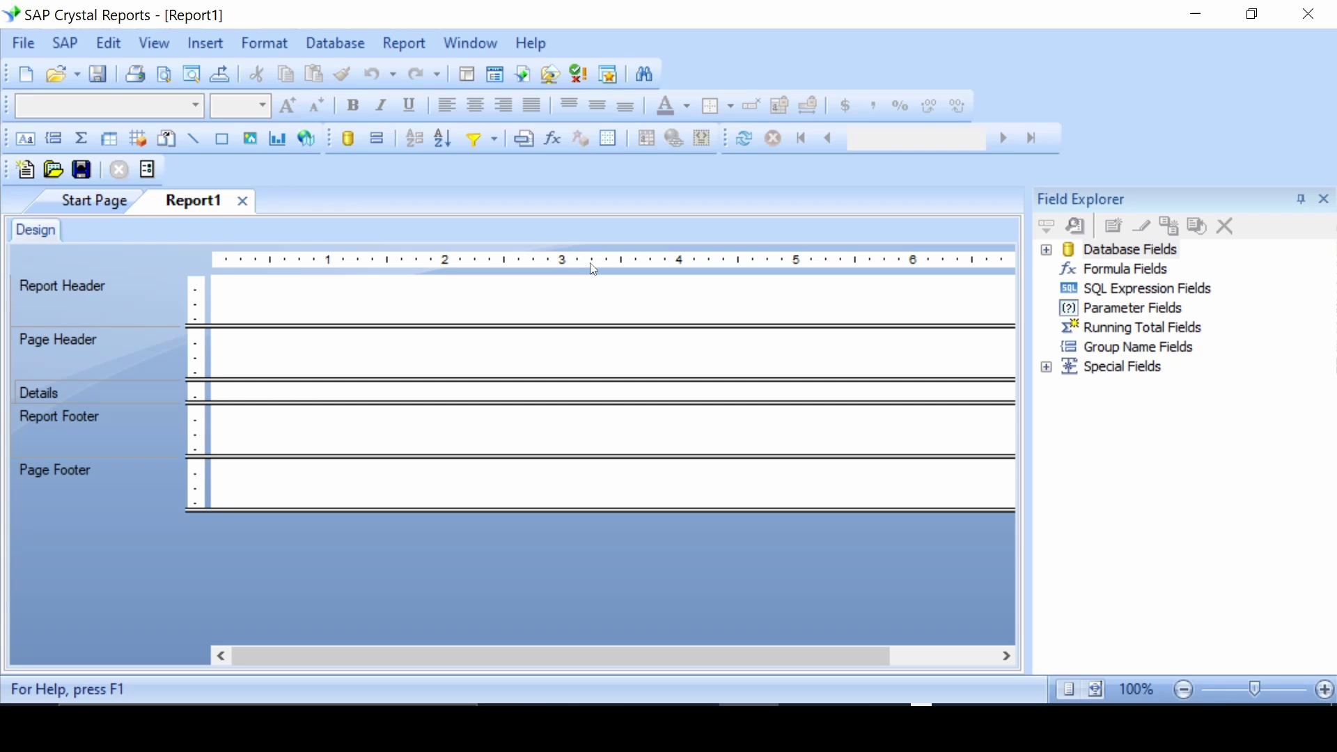
drag(672, 668, 863, 627)
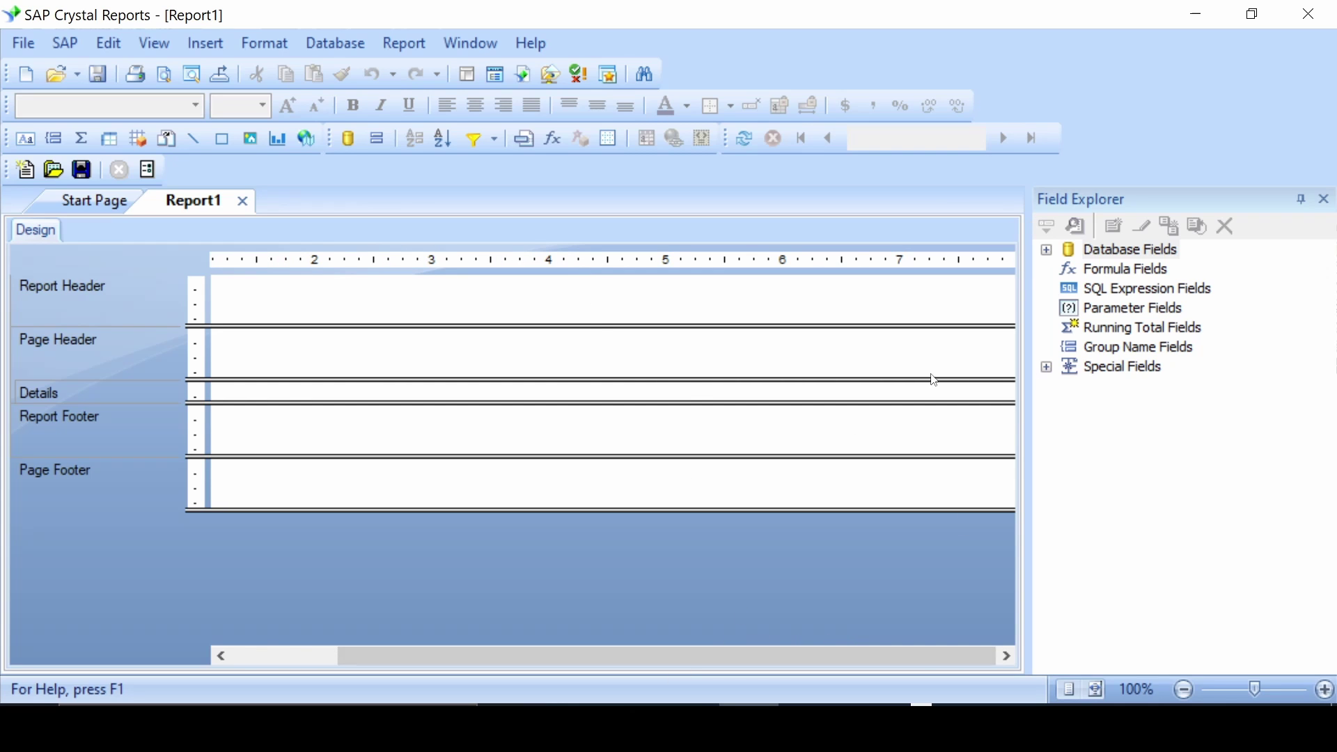
drag(516, 660, 410, 665)
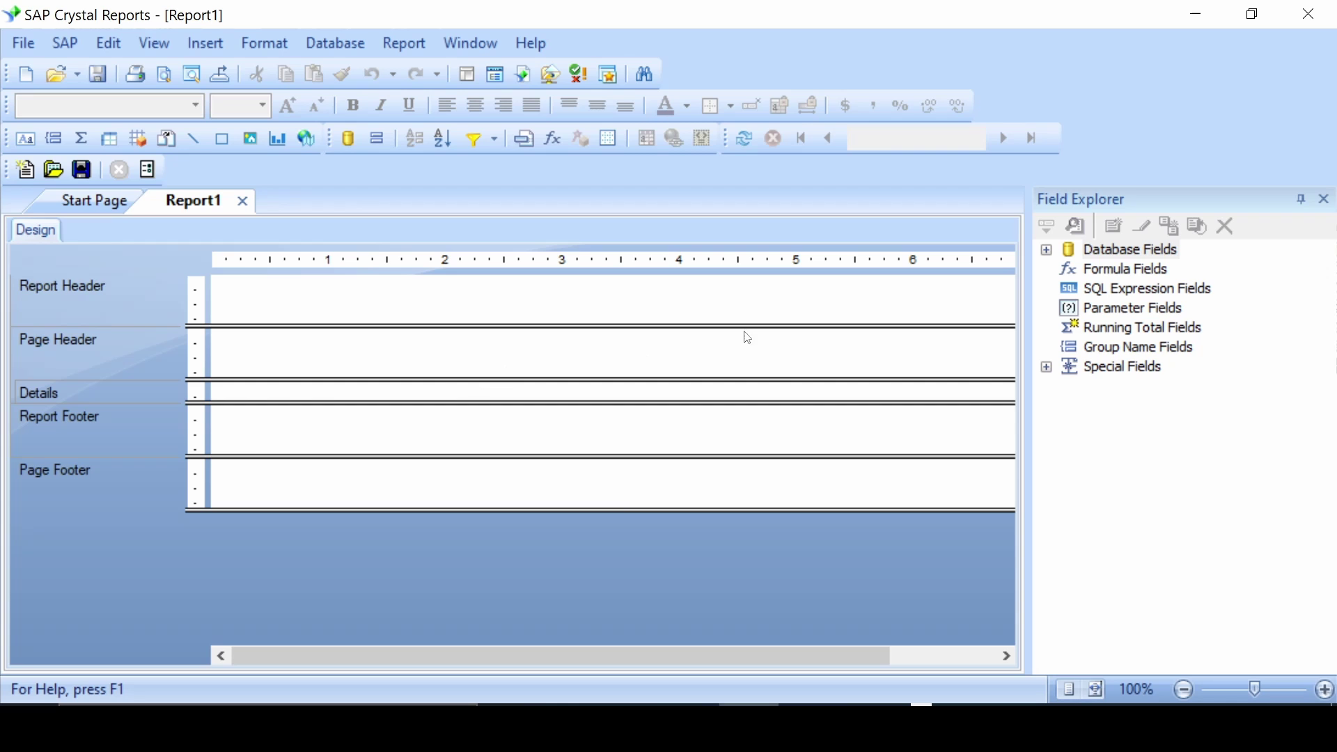
- Place the CustomerID field from the Customers table at the start of the report's Details section
click(1048, 251)
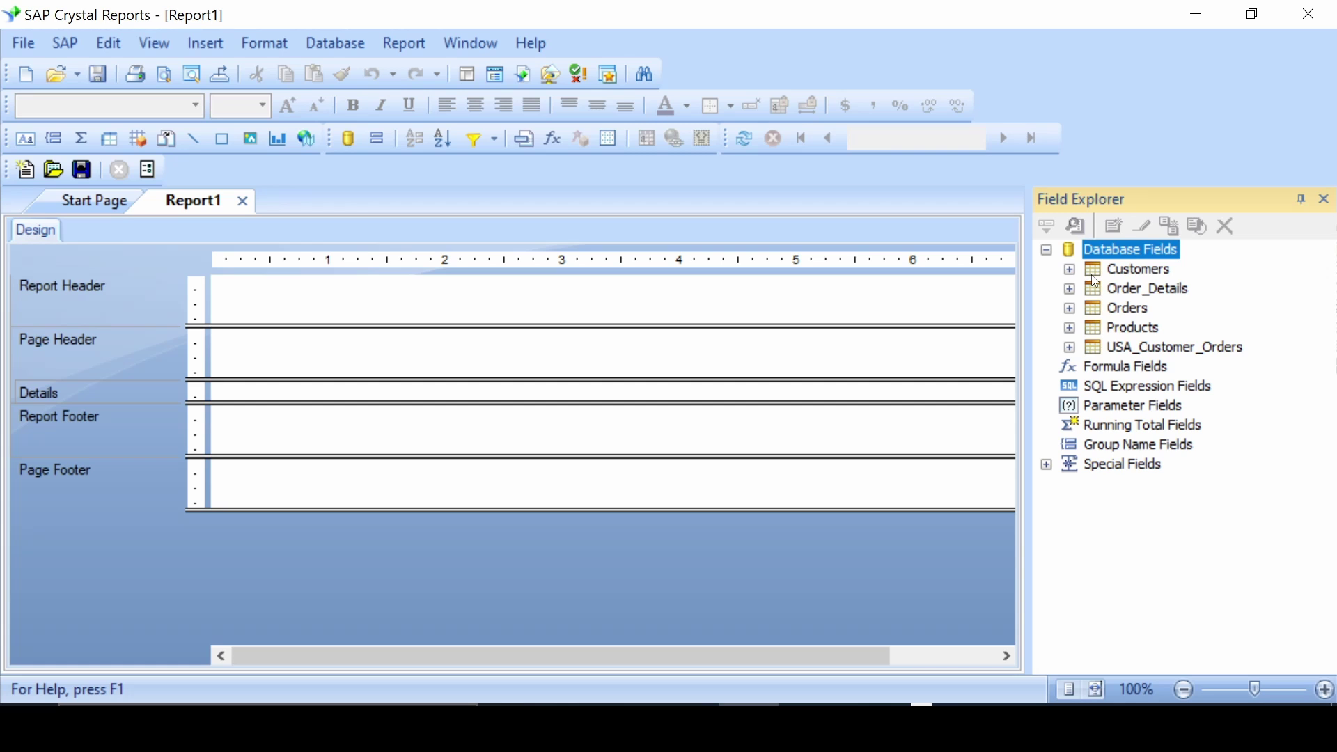
click(1072, 271)
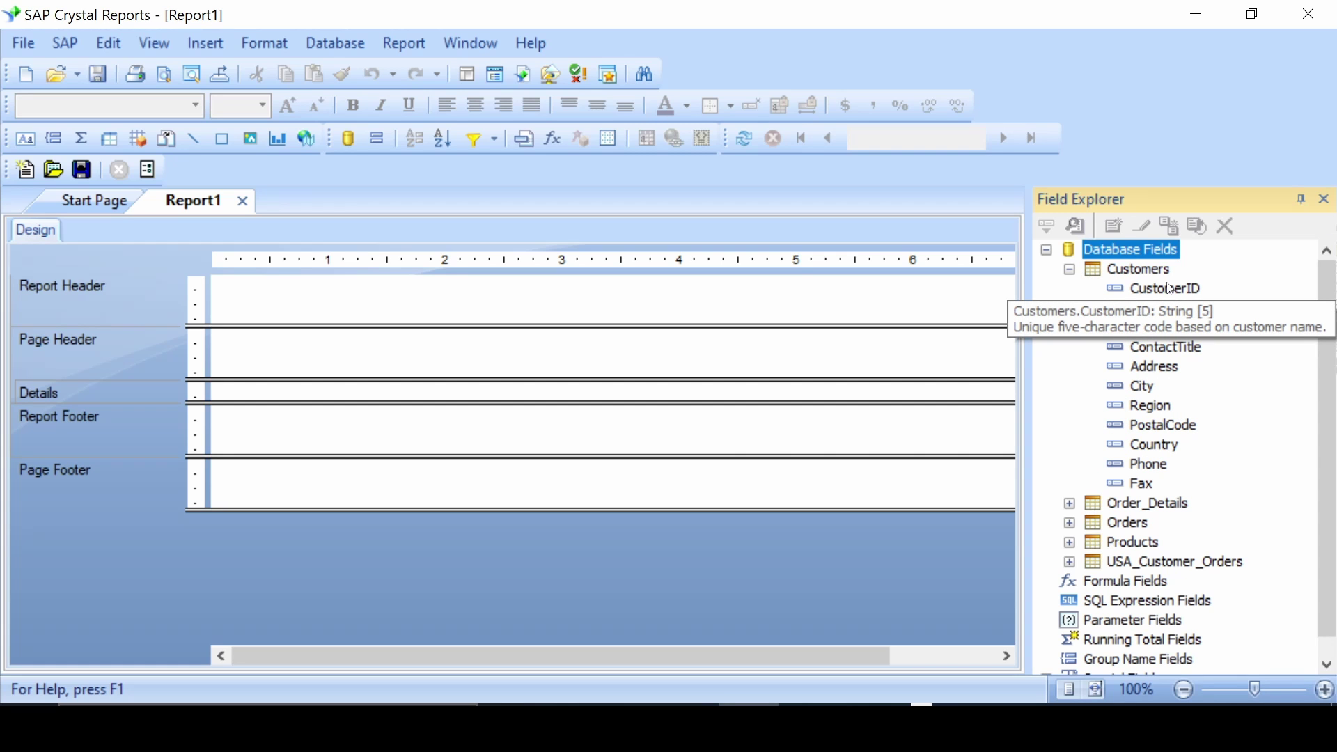
drag(1169, 289, 224, 394)
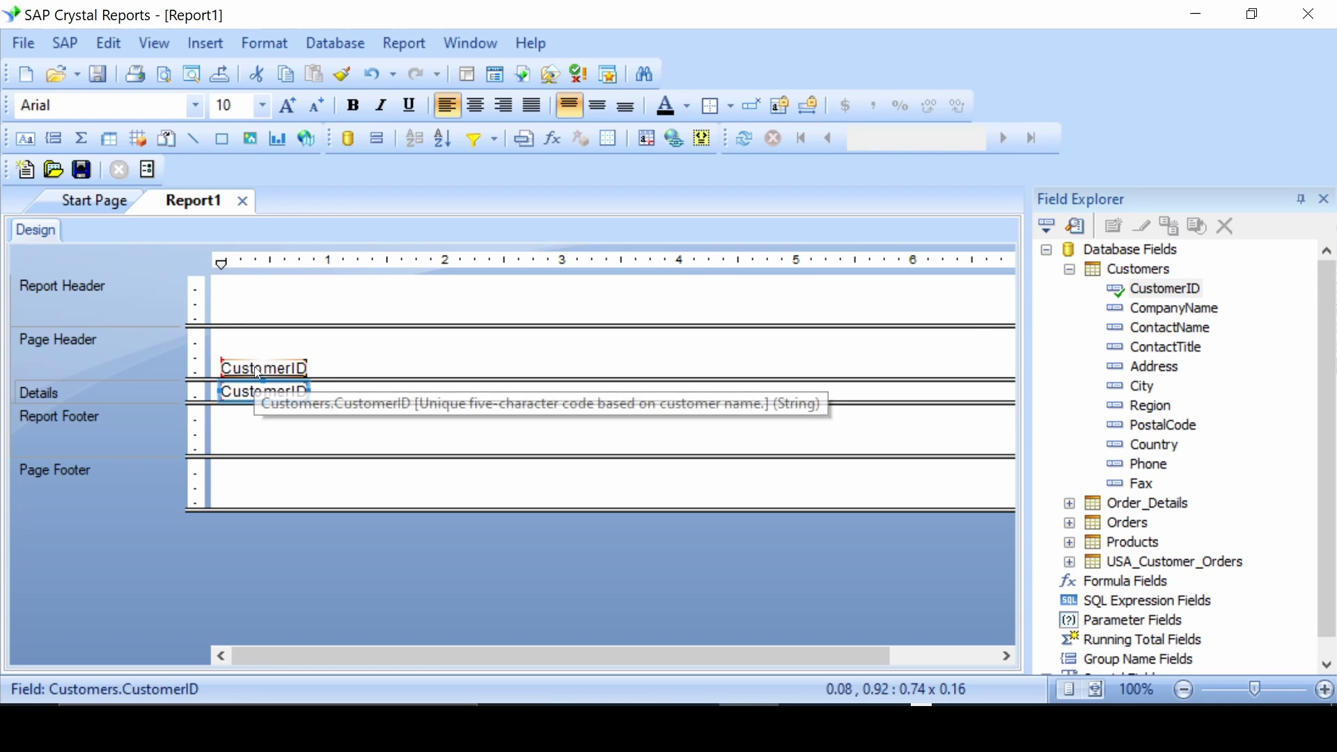
- Open the print preview, look through the listed CustomerID values, and close the preview to return to the design
click(154, 43)
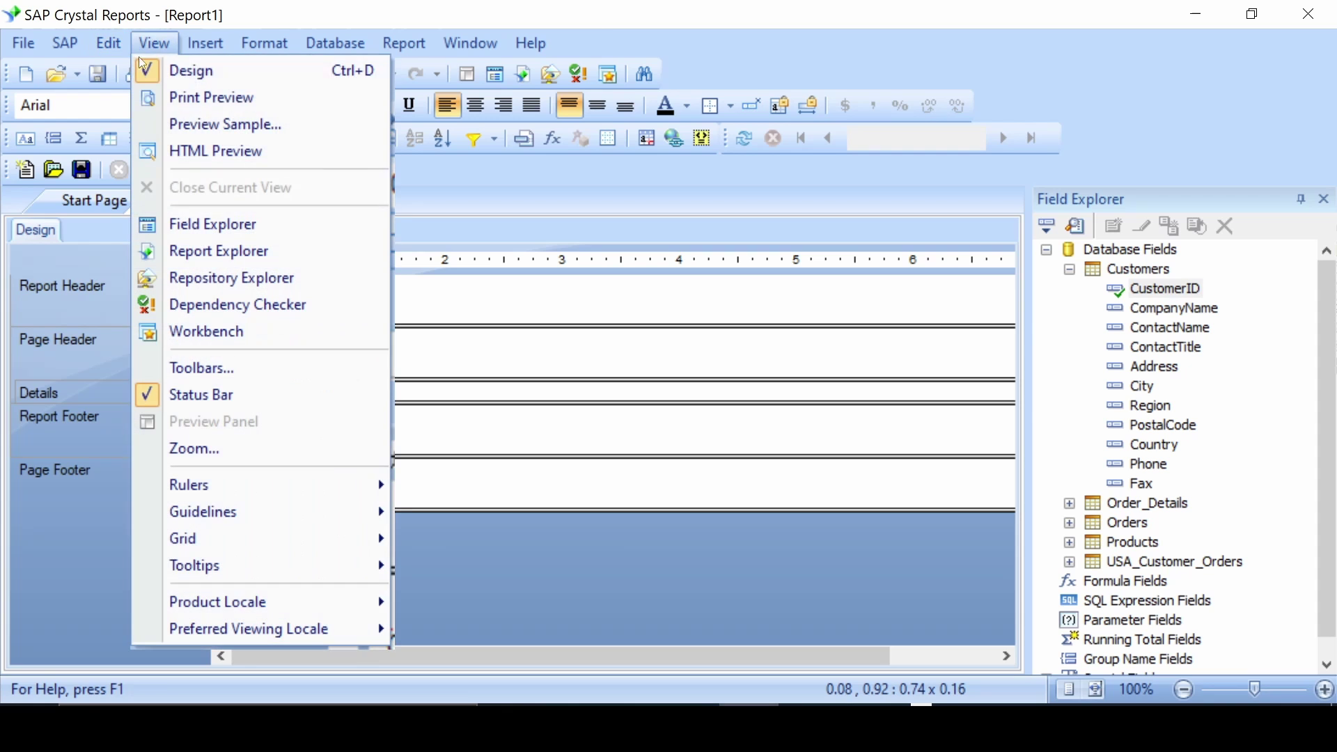
click(165, 104)
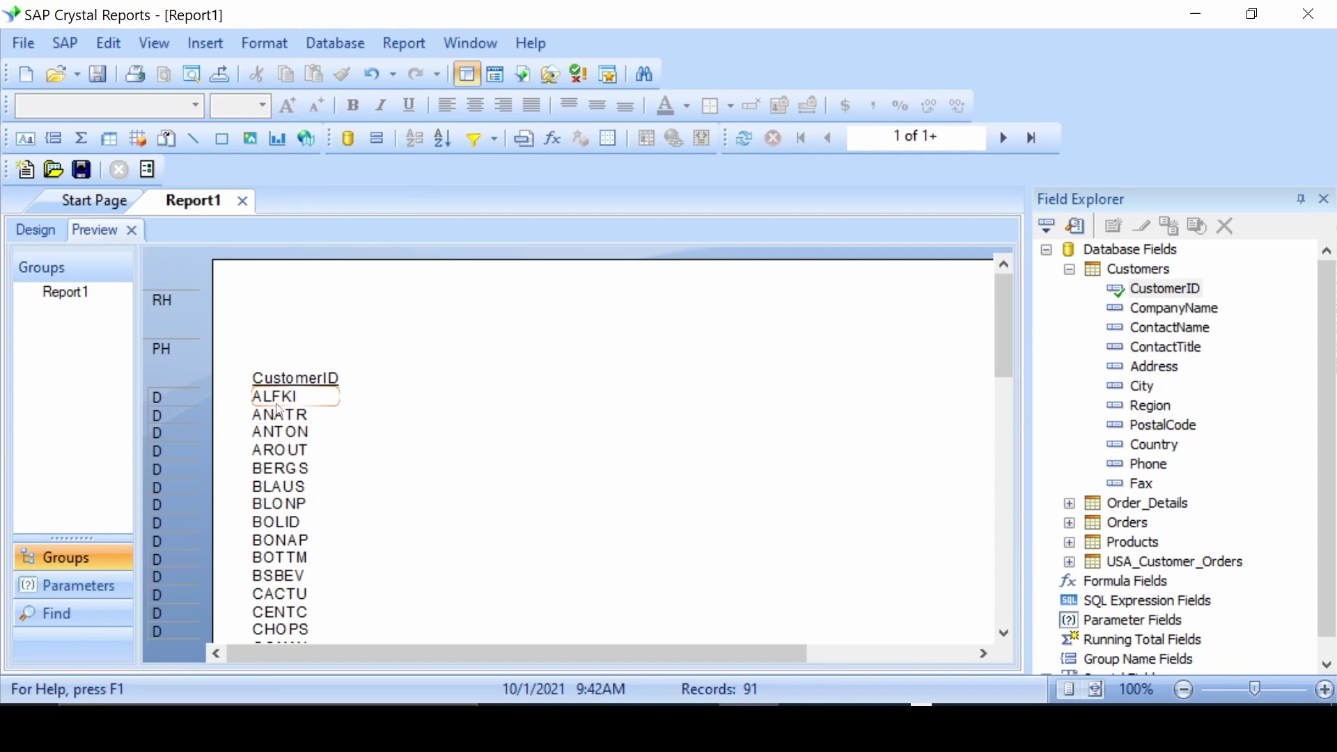
scroll(293, 439, down, 4)
scroll(305, 478, down, 10)
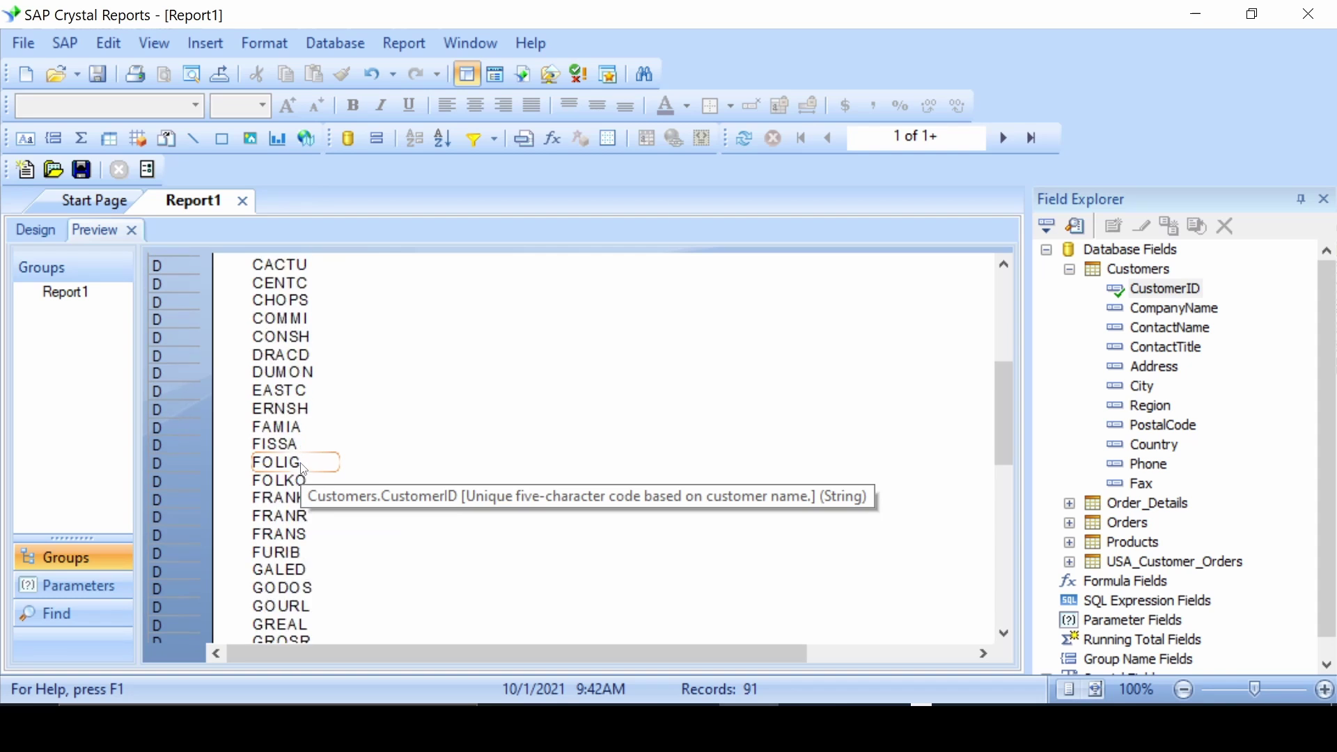
scroll(304, 470, down, 2)
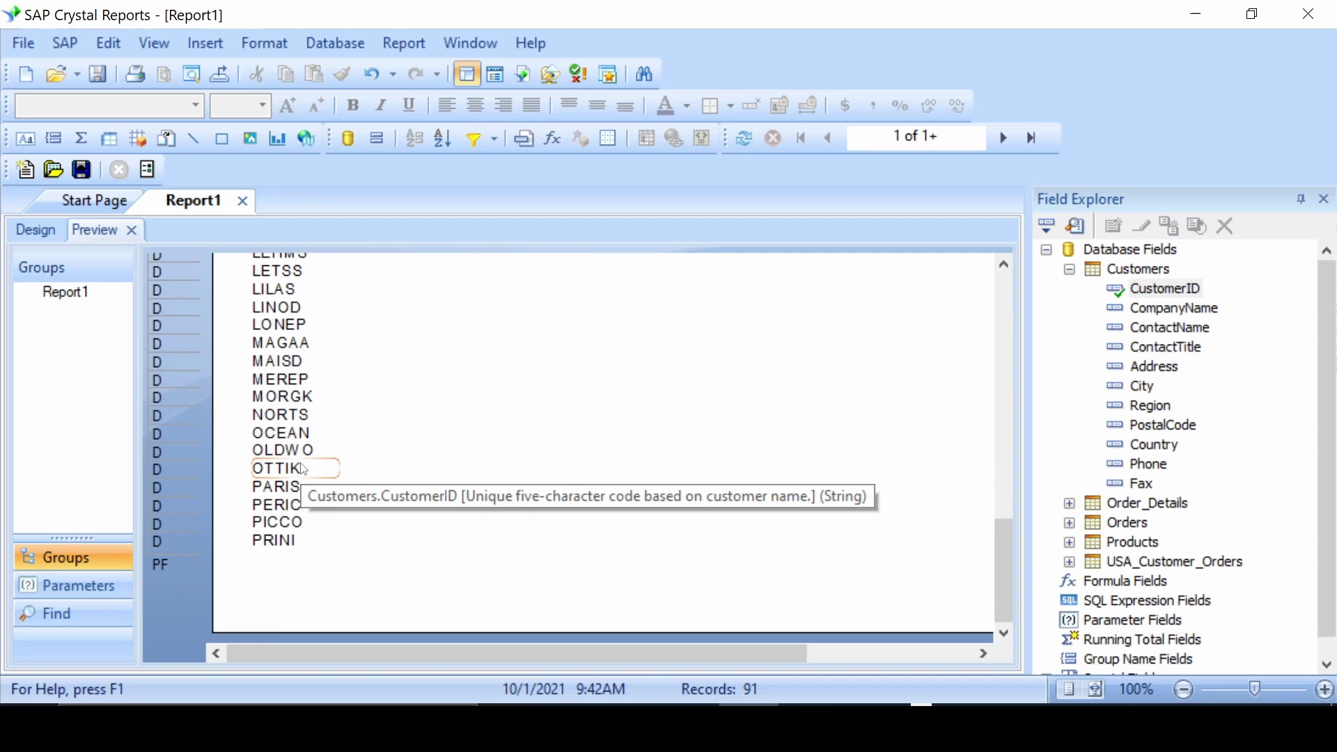
scroll(305, 467, up, 14)
scroll(306, 451, up, 3)
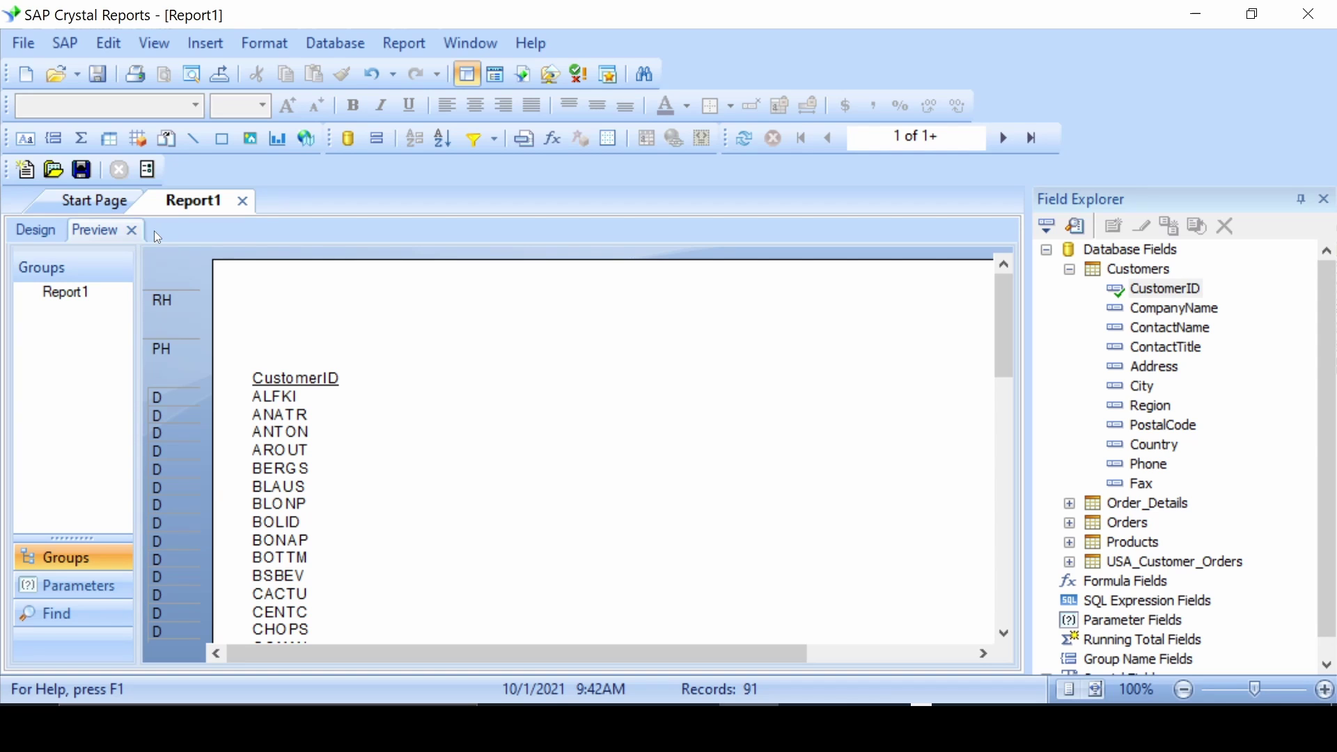
click(131, 231)
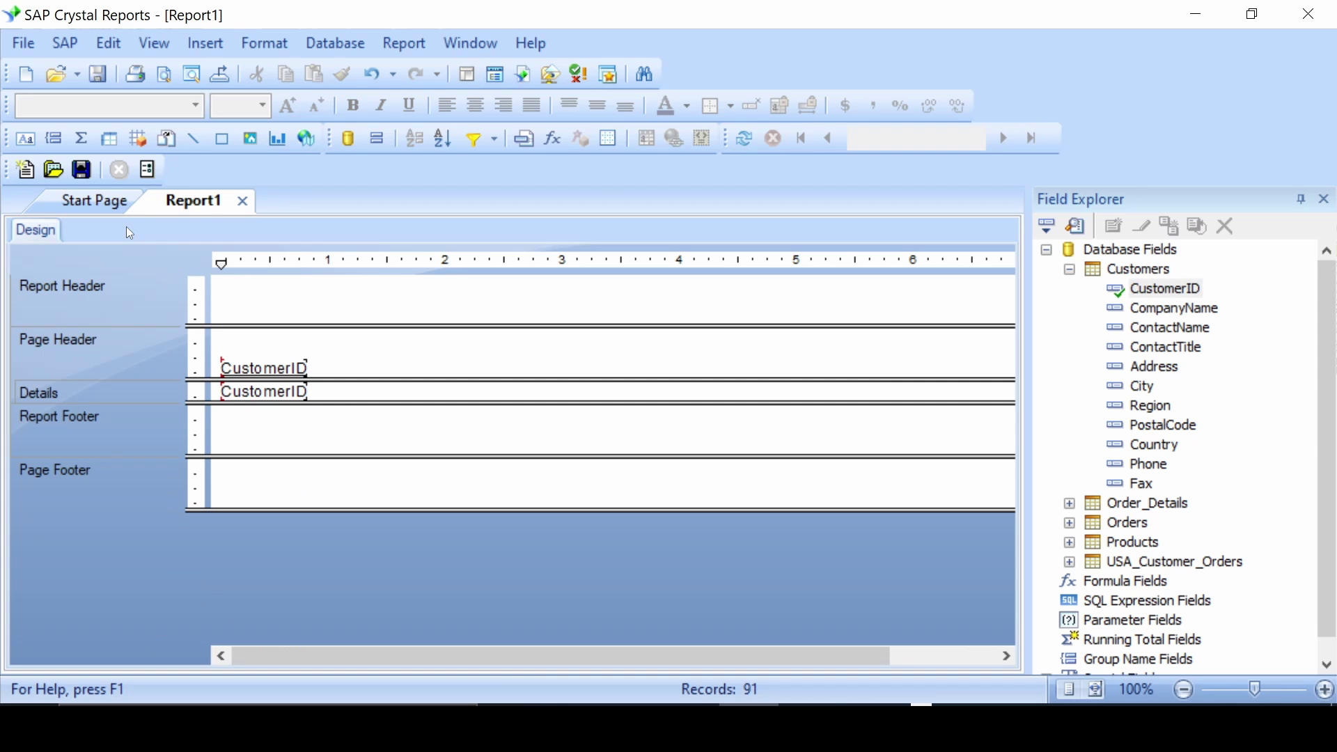
- Change the text of the CustomerID heading in the Page Header to "Customer name" and select the heading
click(251, 370)
click(279, 367)
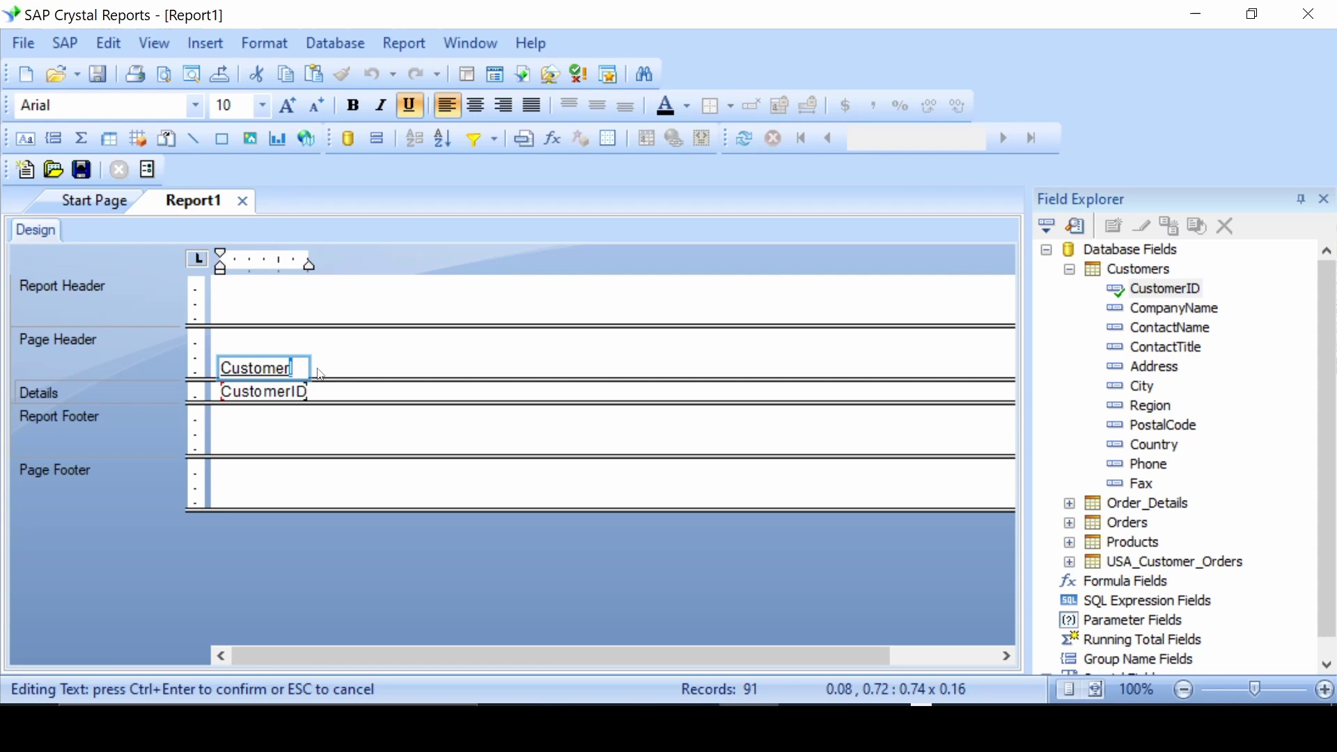
key(ctrl+z)
key(ctrl+a)
text(nam)
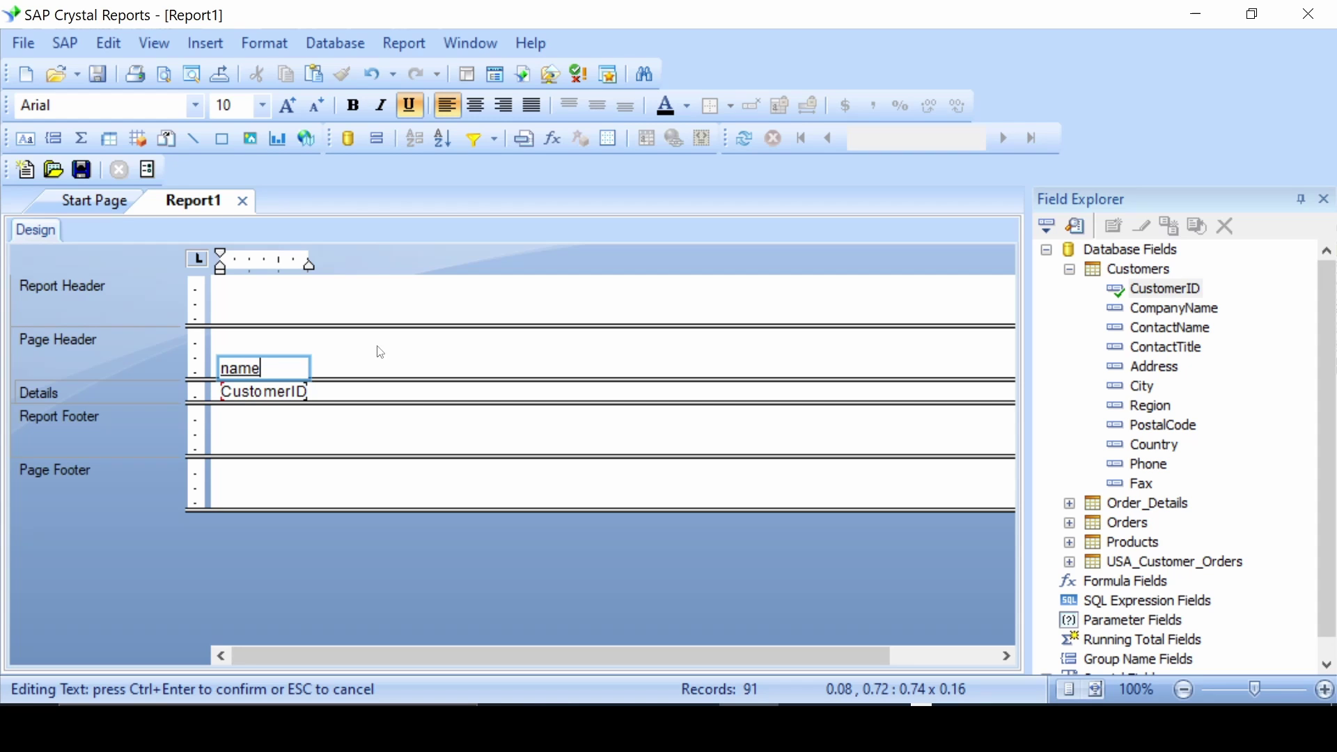
click(381, 352)
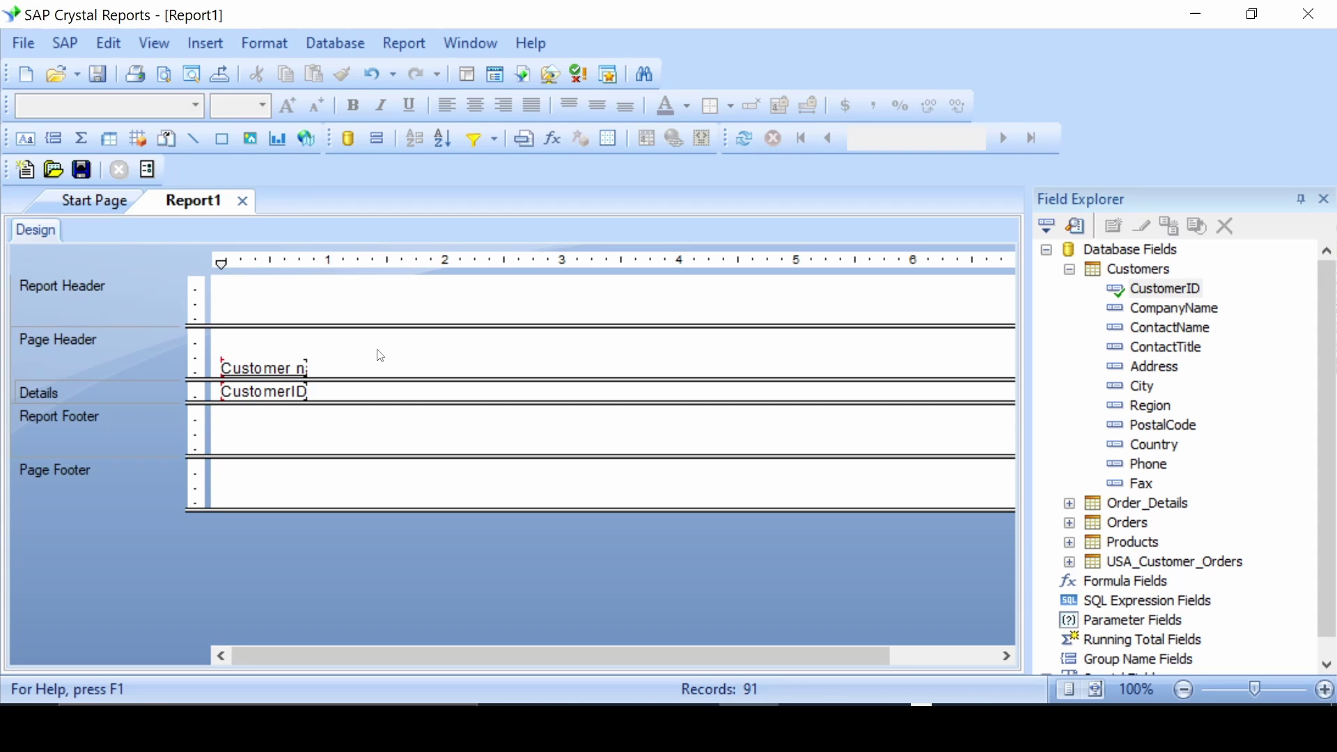
click(305, 369)
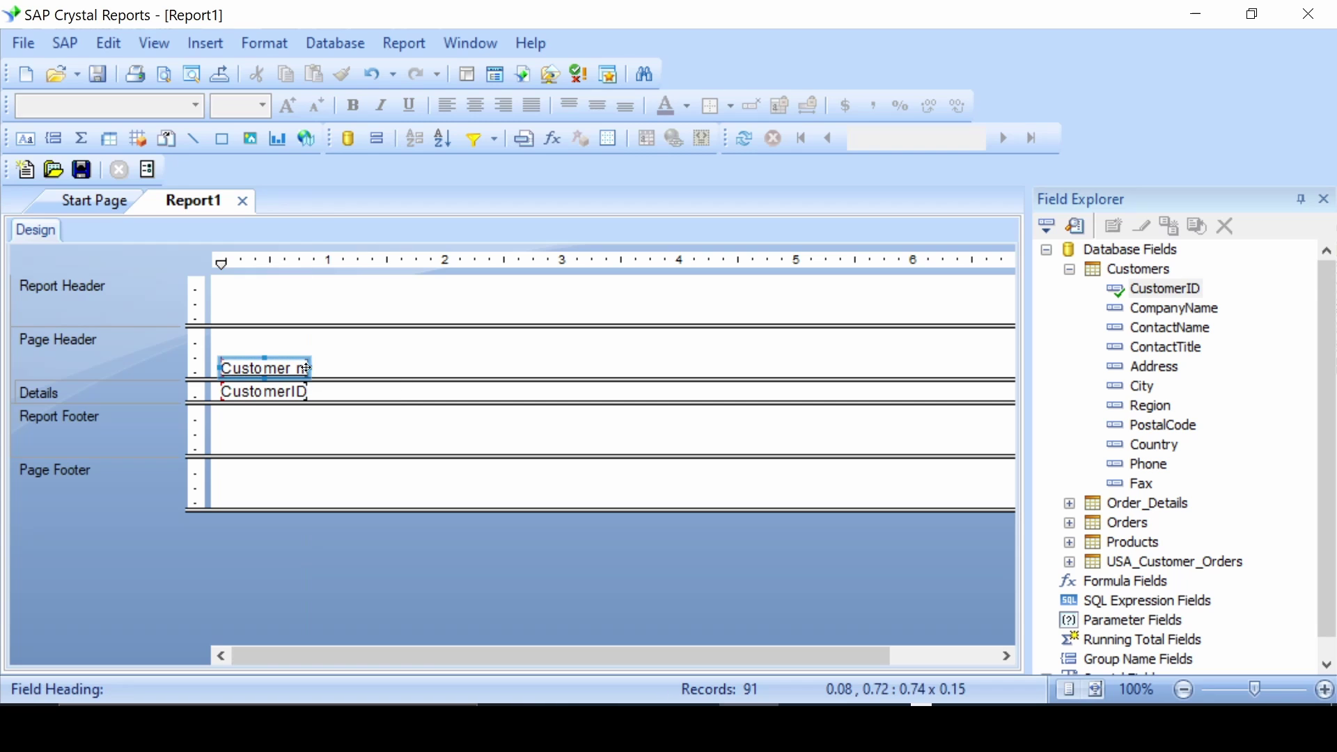
- Try the Customer name heading at a wider and a narrower width, ending at about 0.83 inch, and open the print preview
drag(313, 366, 349, 368)
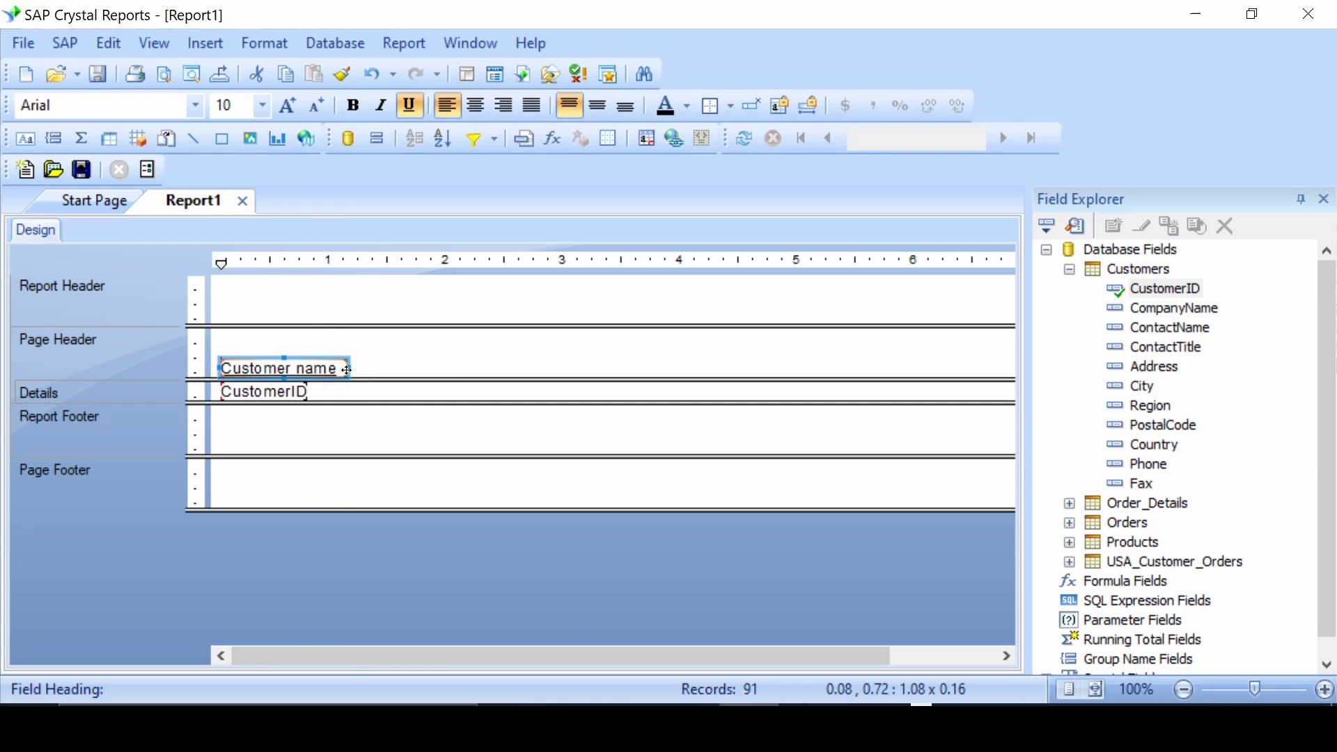
drag(351, 367, 320, 369)
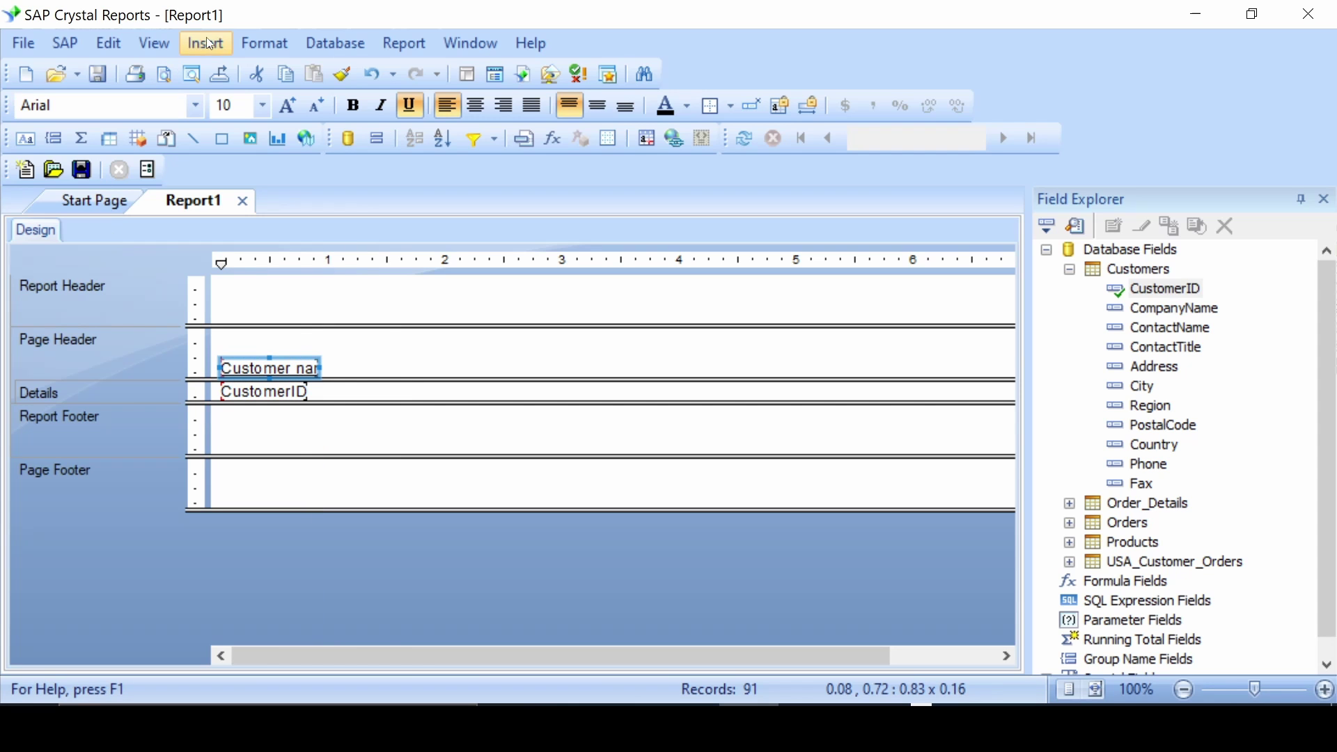
click(154, 44)
click(167, 98)
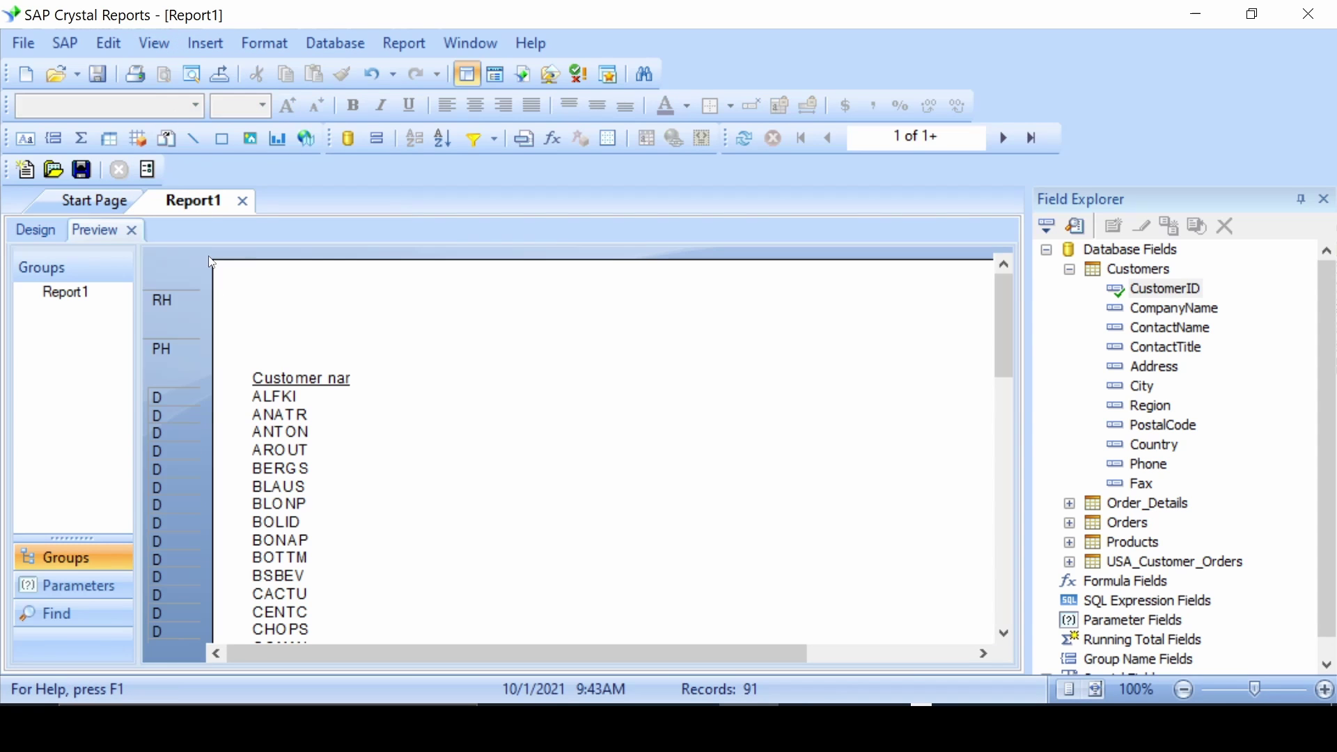
- Widen the Customer name heading to about 1 inch within the preview and close the preview
click(351, 379)
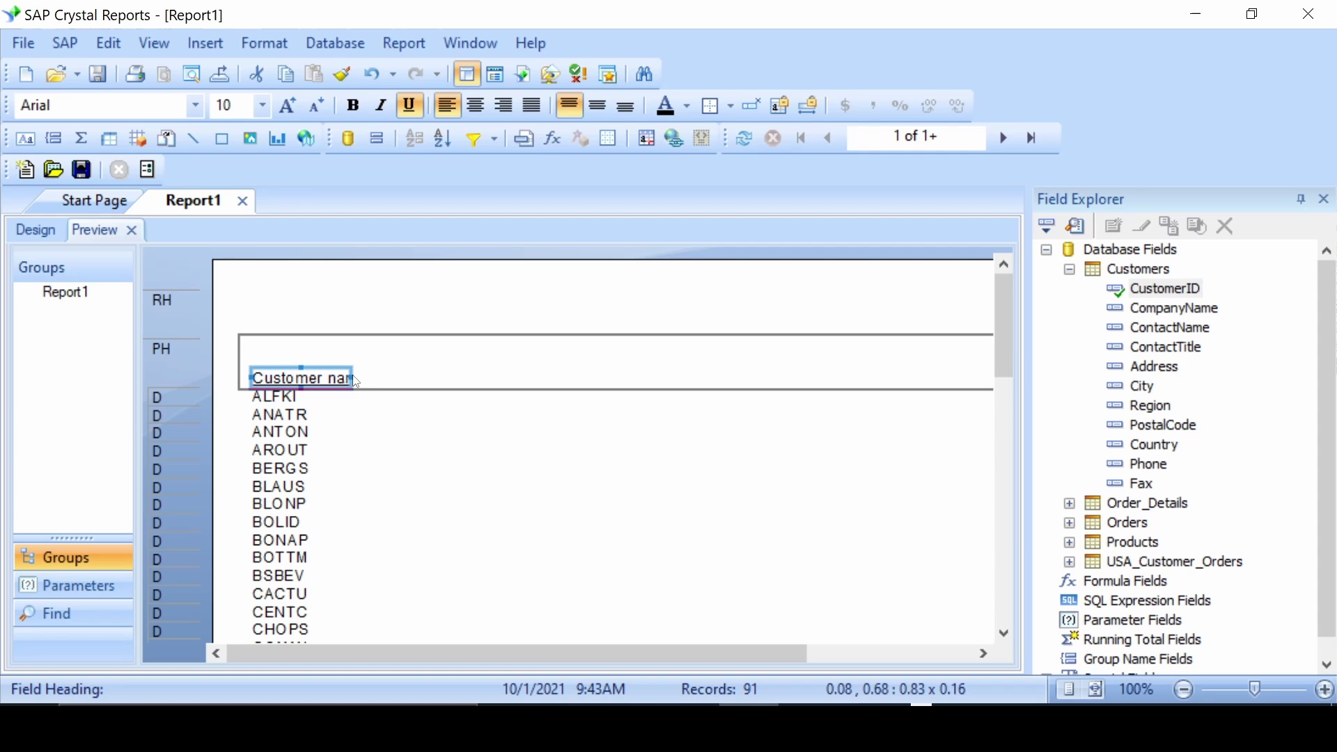
drag(351, 377, 373, 376)
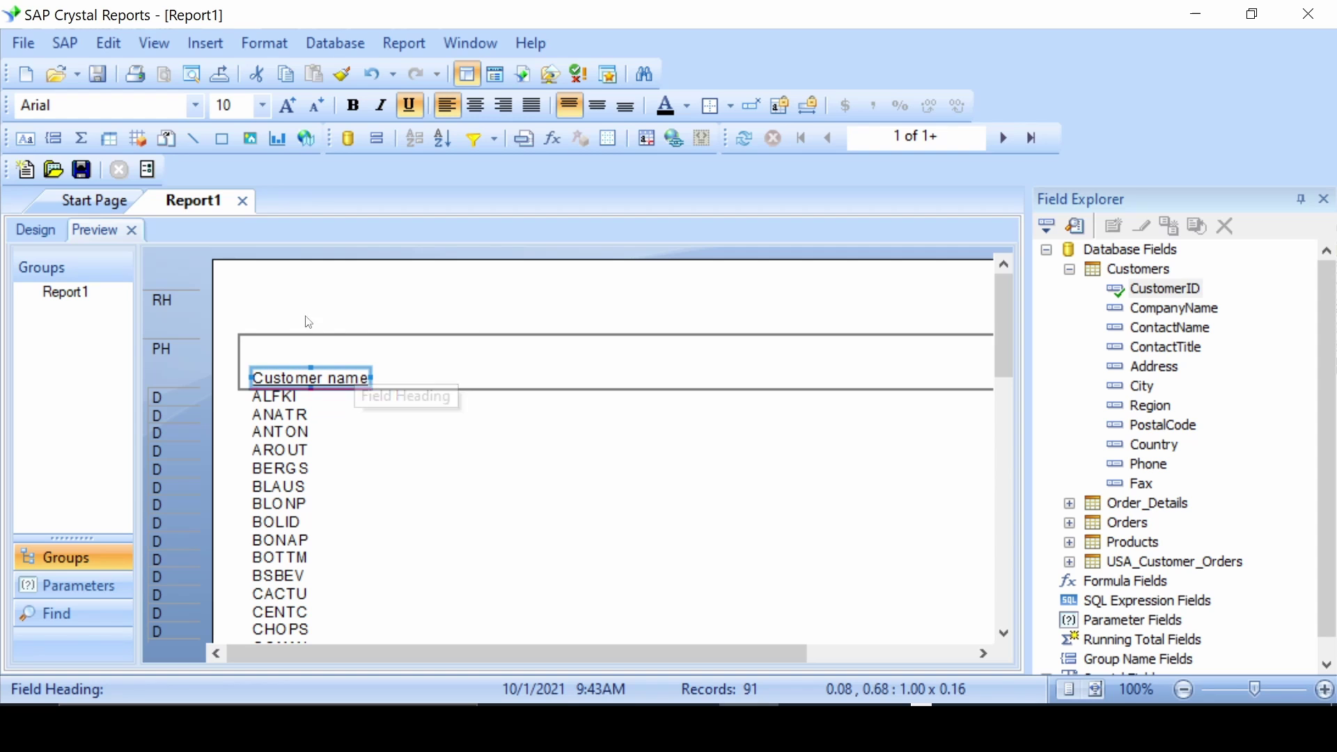
click(133, 230)
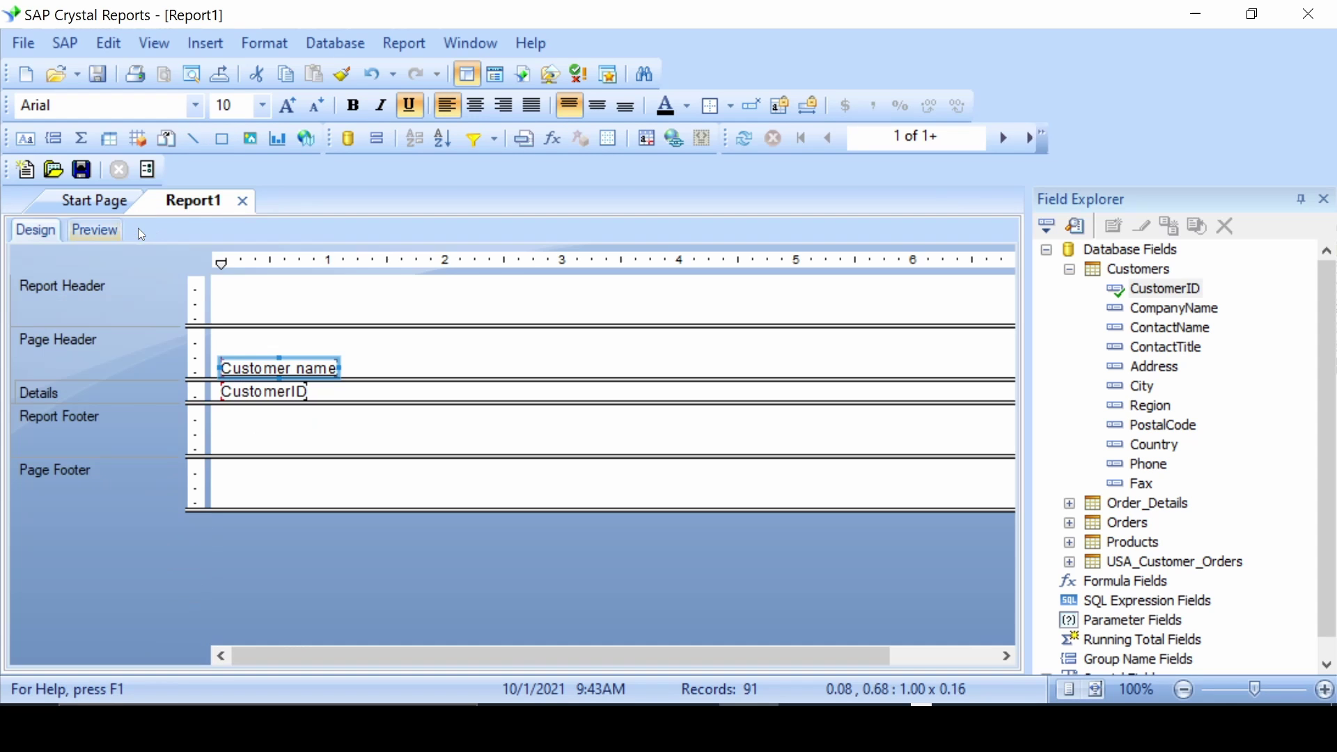
- Remove the vertical guideline at the start of the ruler and add a new one, shifting it to about 0.67 inch
click(337, 409)
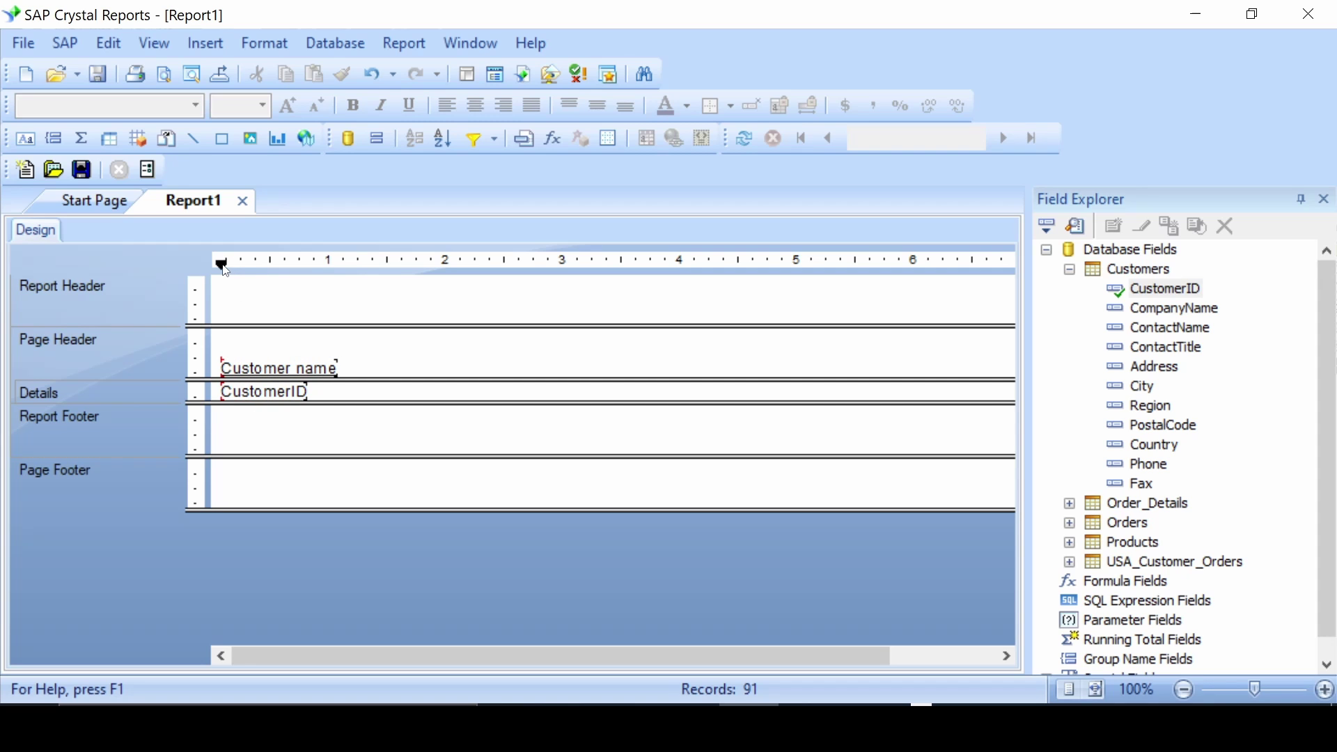
mouse_move(224, 266)
mouse_down()
mouse_move(369, 276)
mouse_move(332, 263)
mouse_move(227, 268)
mouse_up()
click(221, 265)
drag(224, 269, 234, 287)
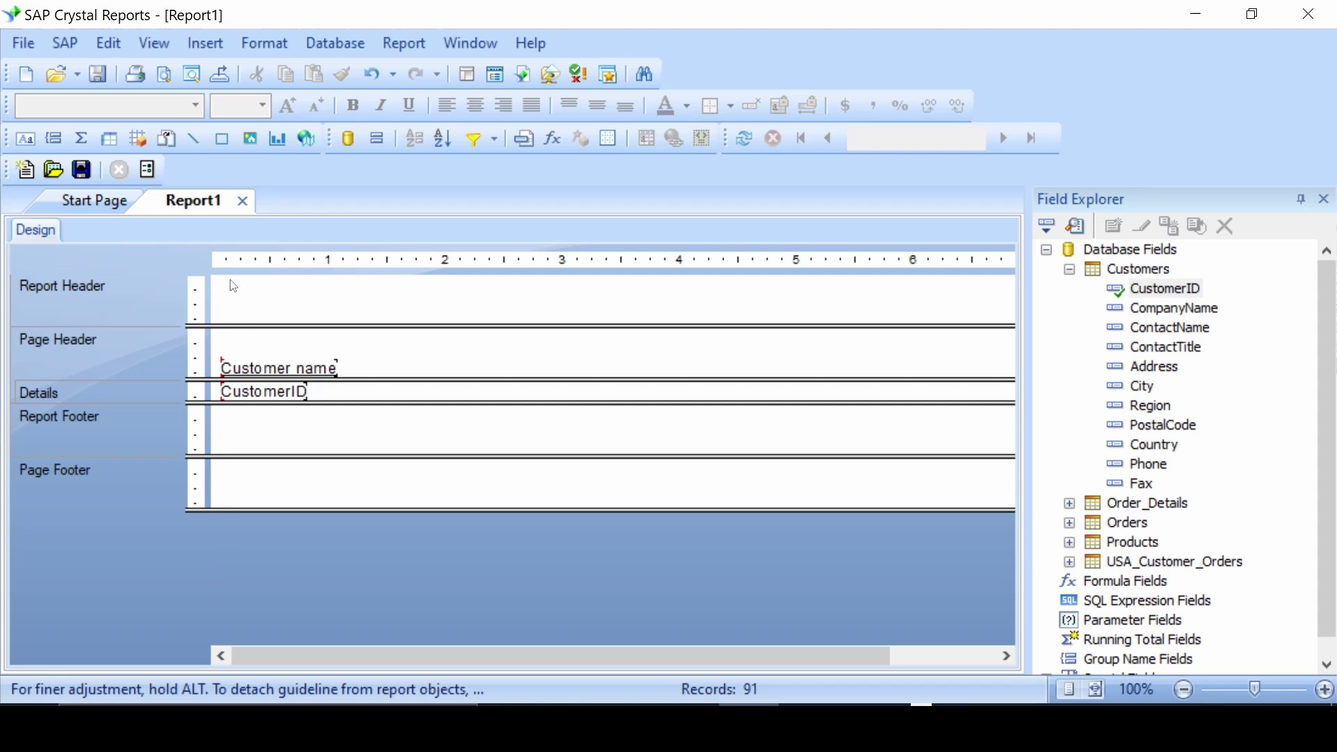
drag(481, 364, 478, 362)
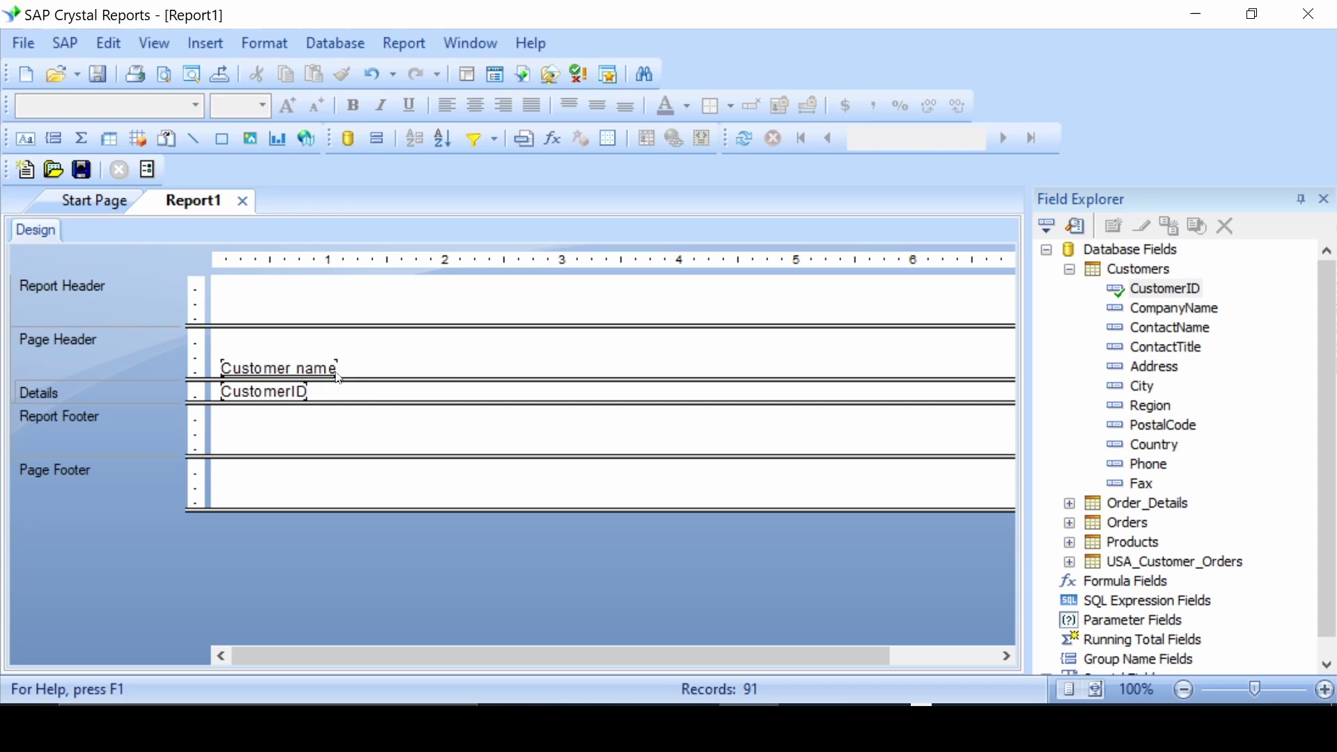
click(261, 265)
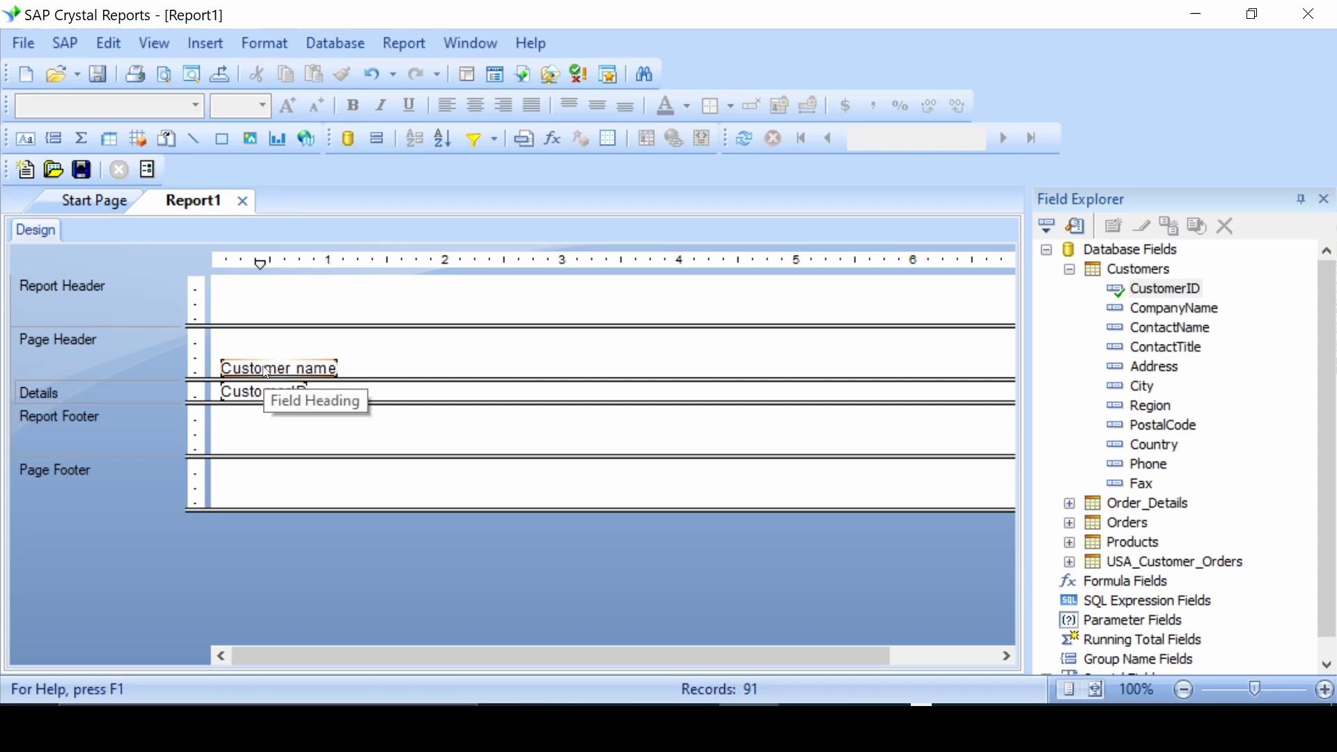
mouse_move(261, 263)
mouse_down()
mouse_move(298, 268)
mouse_move(223, 273)
mouse_move(290, 268)
mouse_move(234, 269)
mouse_move(287, 304)
mouse_up()
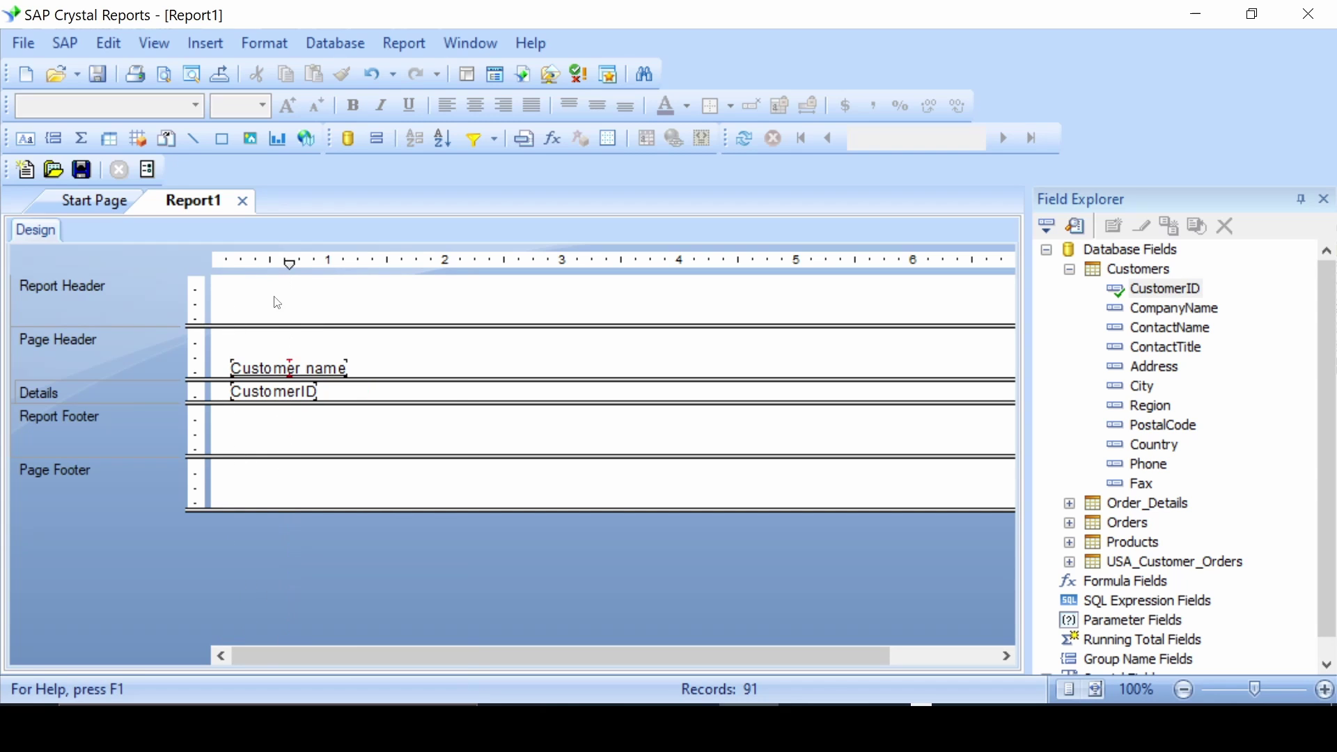
- Select the Customer name heading and CustomerID field together and reposition them using the guideline and direct movement, ending at about 0.25 inch
click(262, 372)
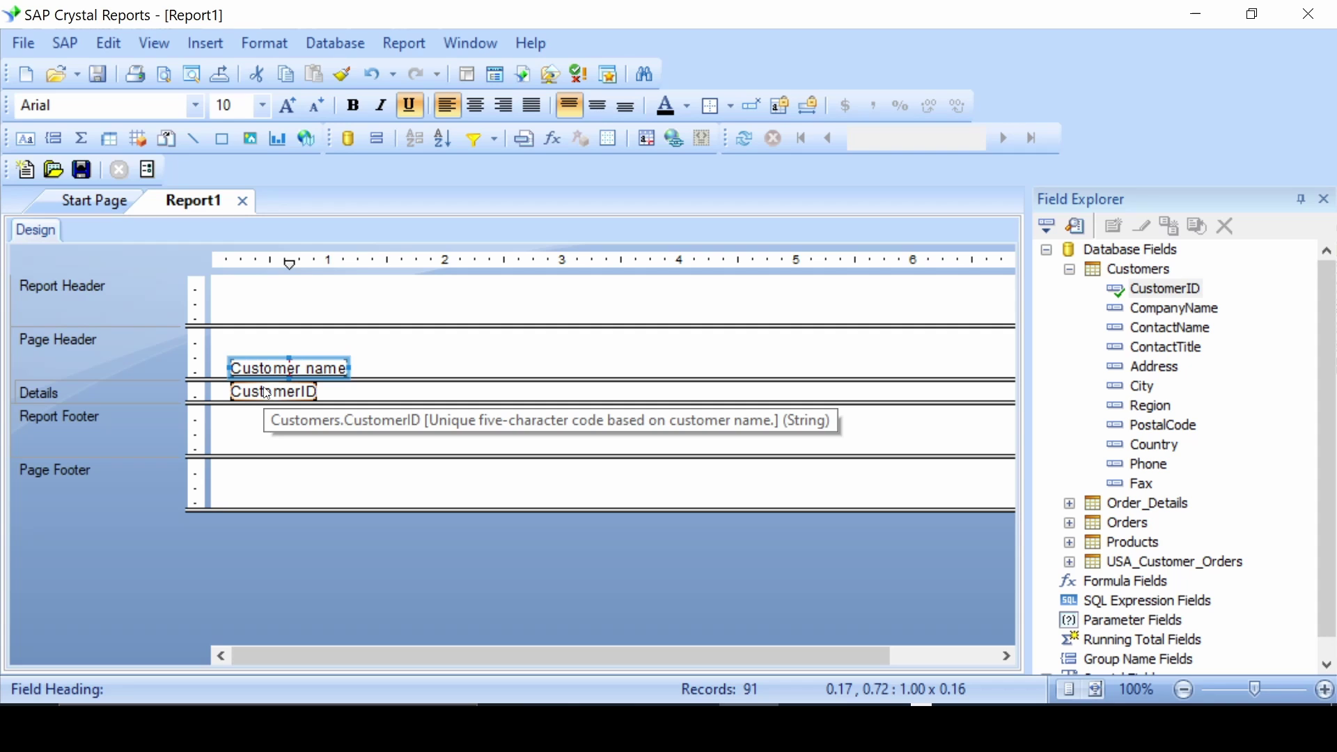
ctrl+click(267, 394)
drag(253, 372, 298, 365)
drag(291, 261, 225, 268)
click(259, 268)
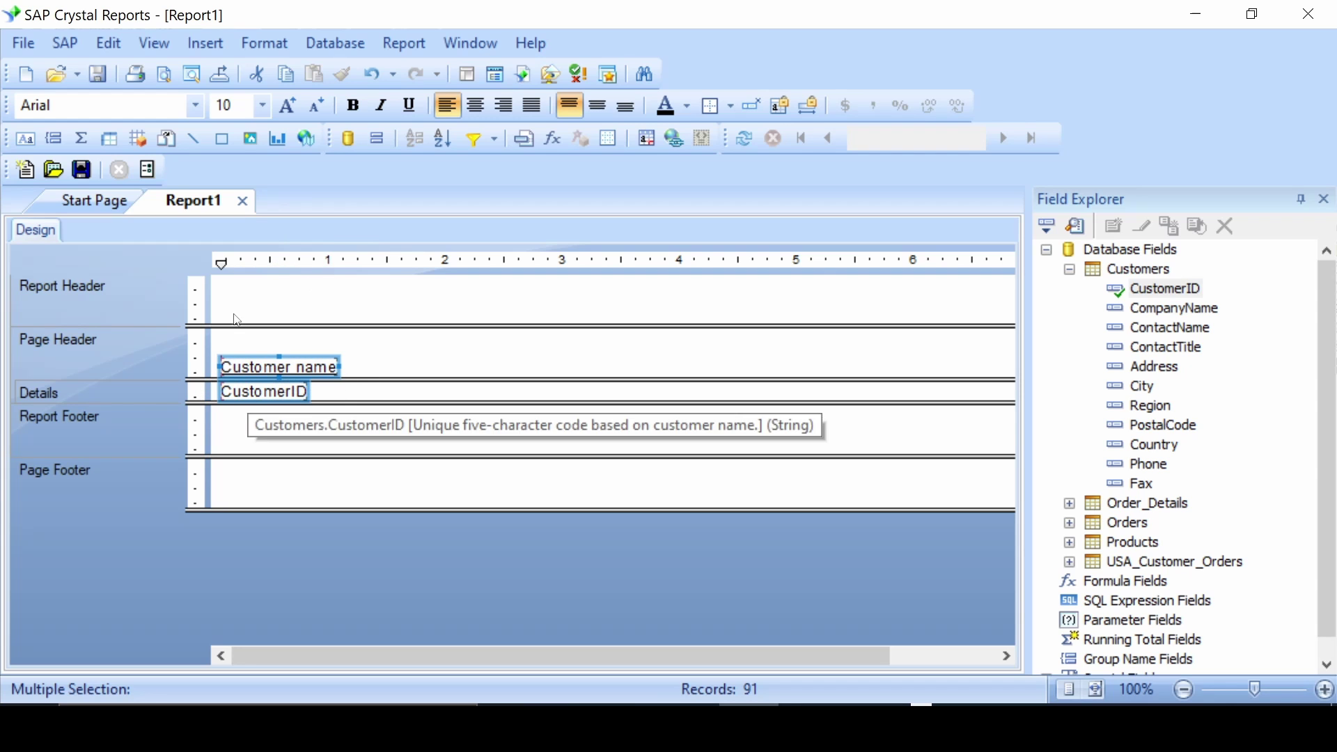
mouse_move(243, 371)
mouse_down()
mouse_move(349, 367)
mouse_move(279, 374)
mouse_up()
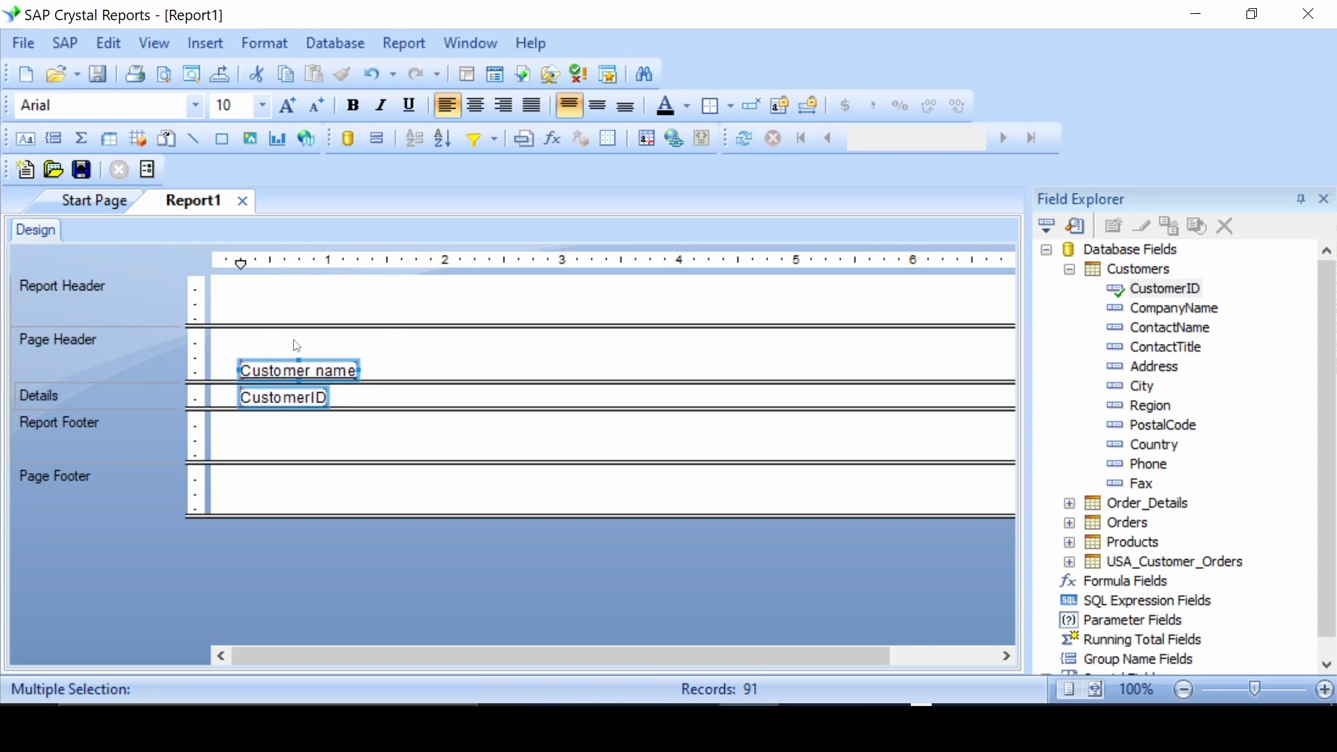
- Change the text of the Customer name heading in the Page Header to "Customer ID"
click(297, 346)
double_click(337, 371)
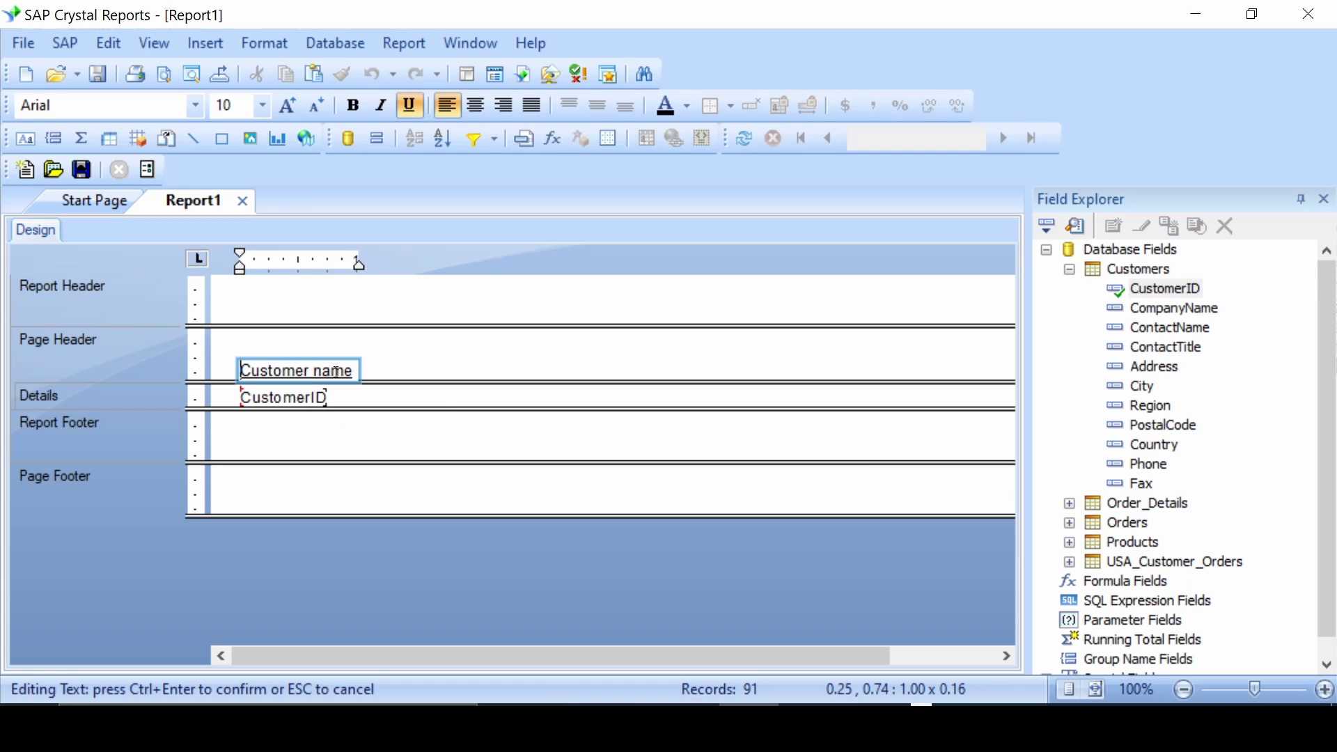
drag(359, 372, 311, 378)
key(BackSpace)
text(ID)
click(487, 358)
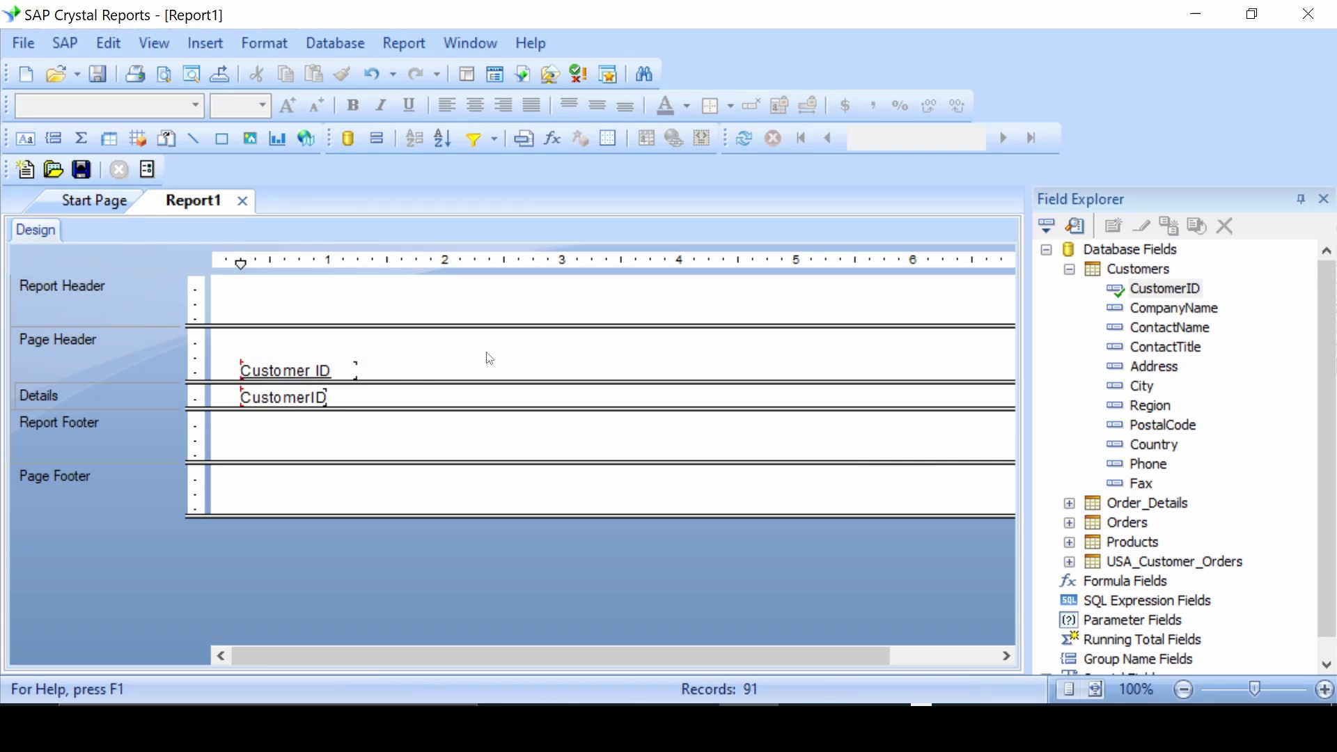
- Narrow the Customer ID heading to about 0.83 inch and shift it with the CustomerID field back towards the report's left margin
click(359, 374)
click(362, 374)
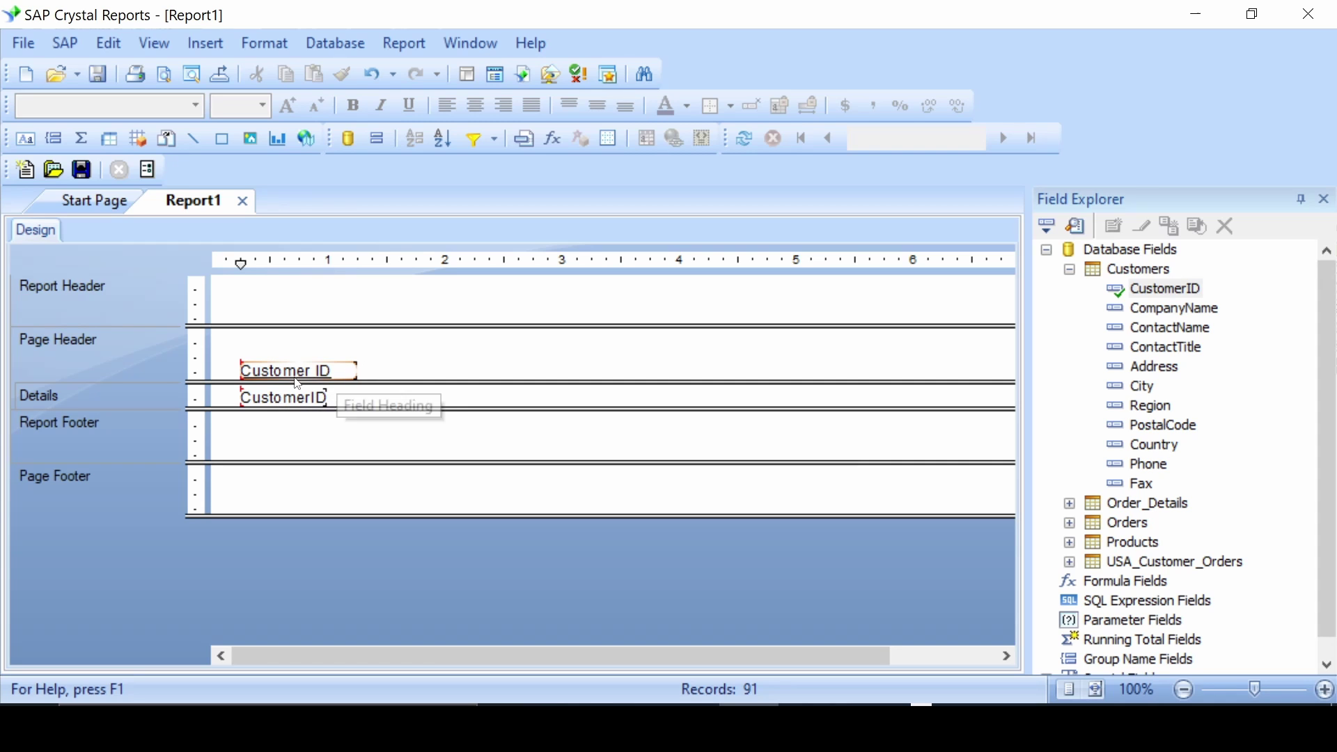
click(355, 373)
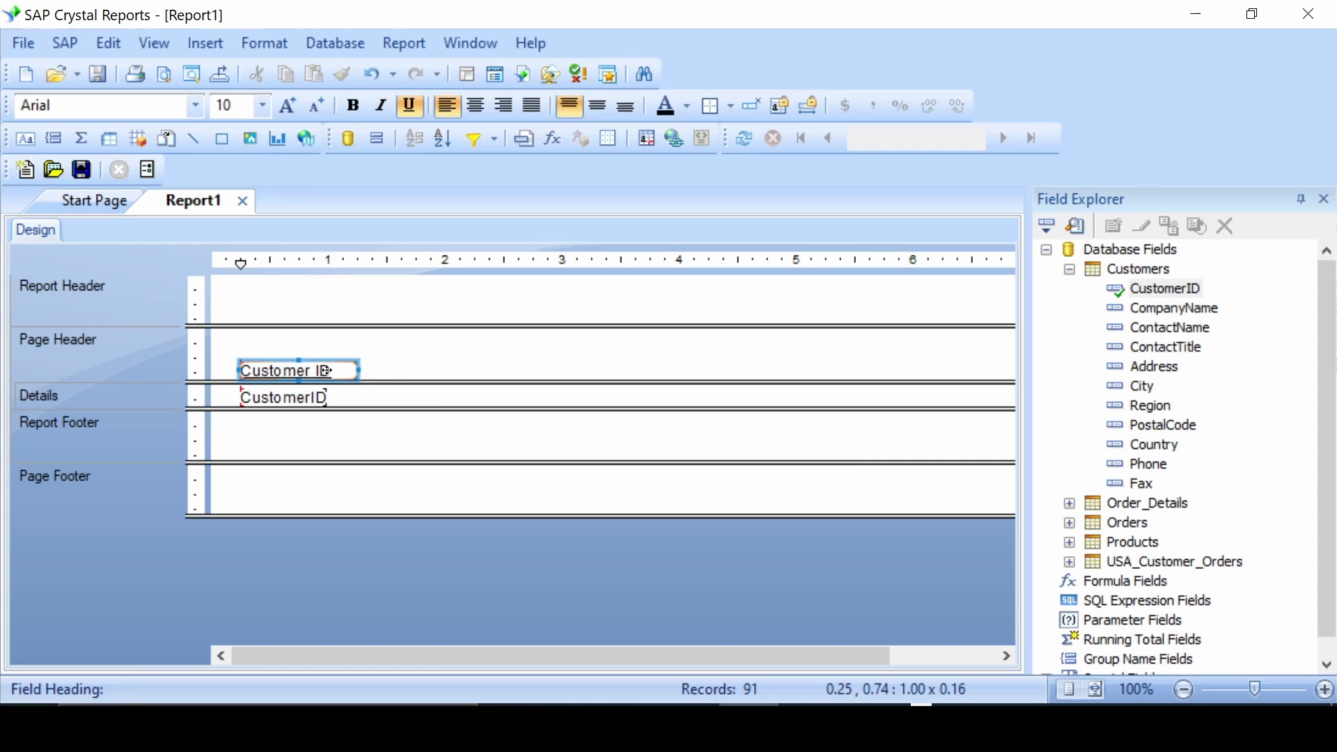
click(364, 377)
click(361, 379)
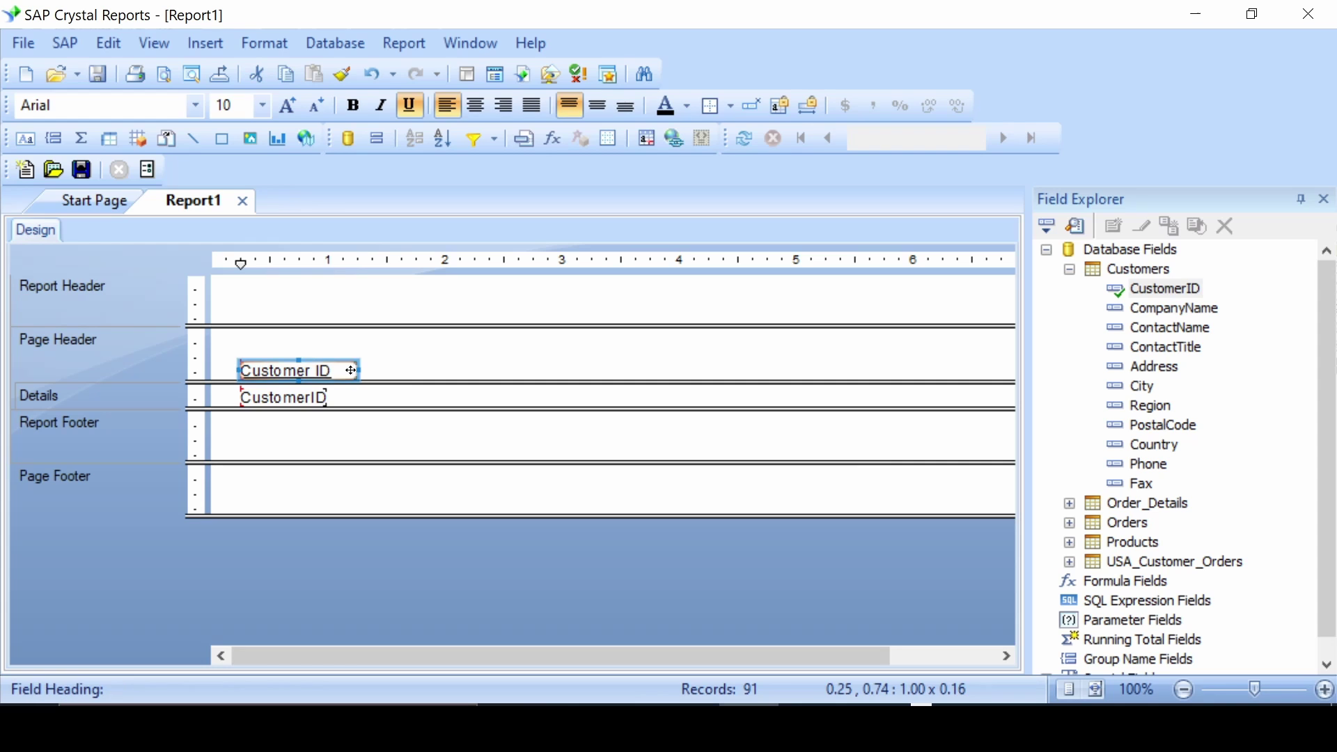
drag(355, 373, 319, 378)
click(308, 397)
click(338, 376)
click(350, 383)
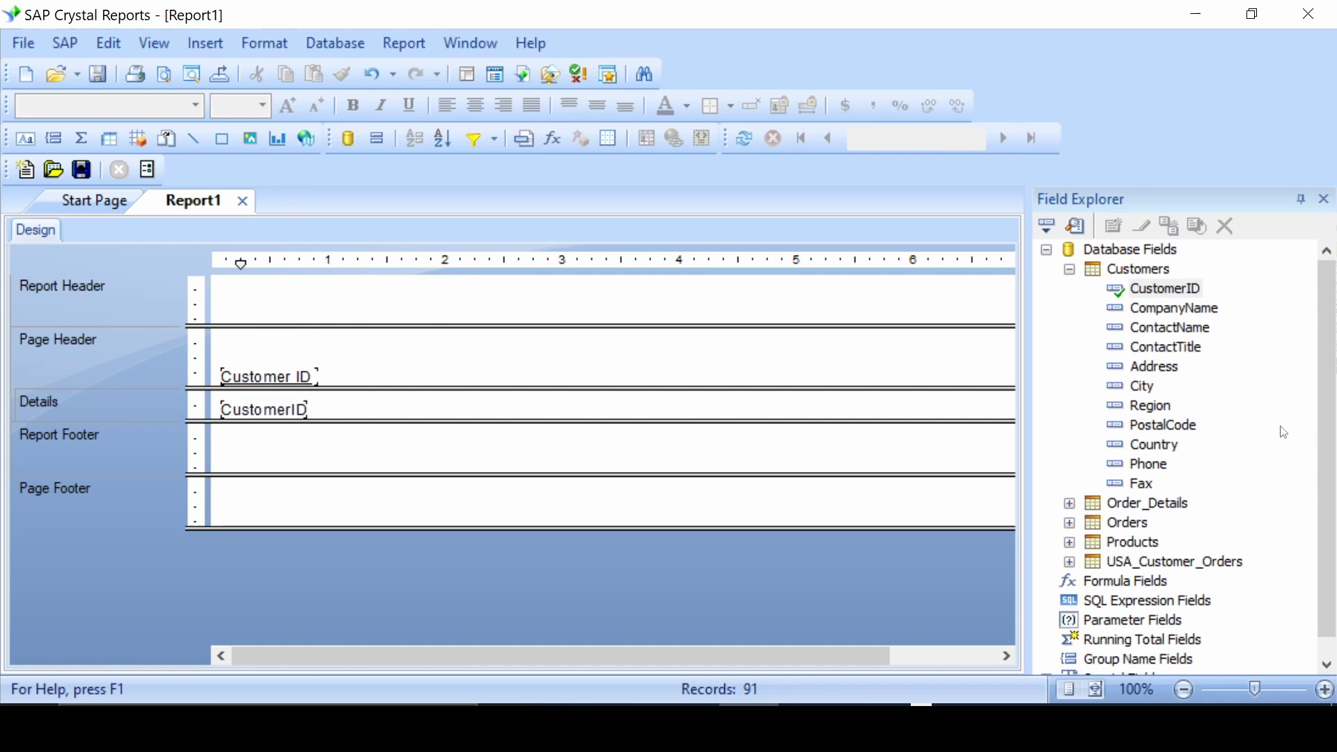
- Place the Region and City fields from the Customers table side by side after CustomerID in the Details section
drag(1154, 406, 345, 403)
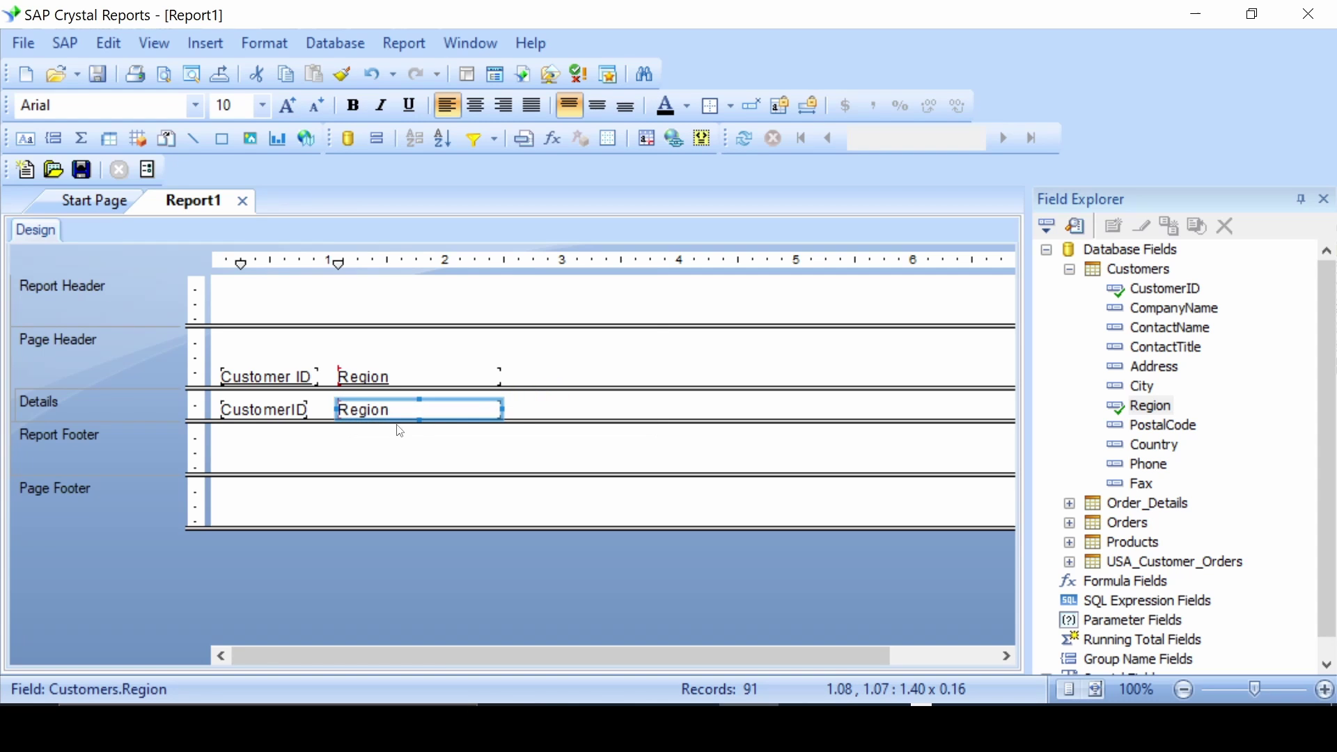
drag(1136, 387, 515, 404)
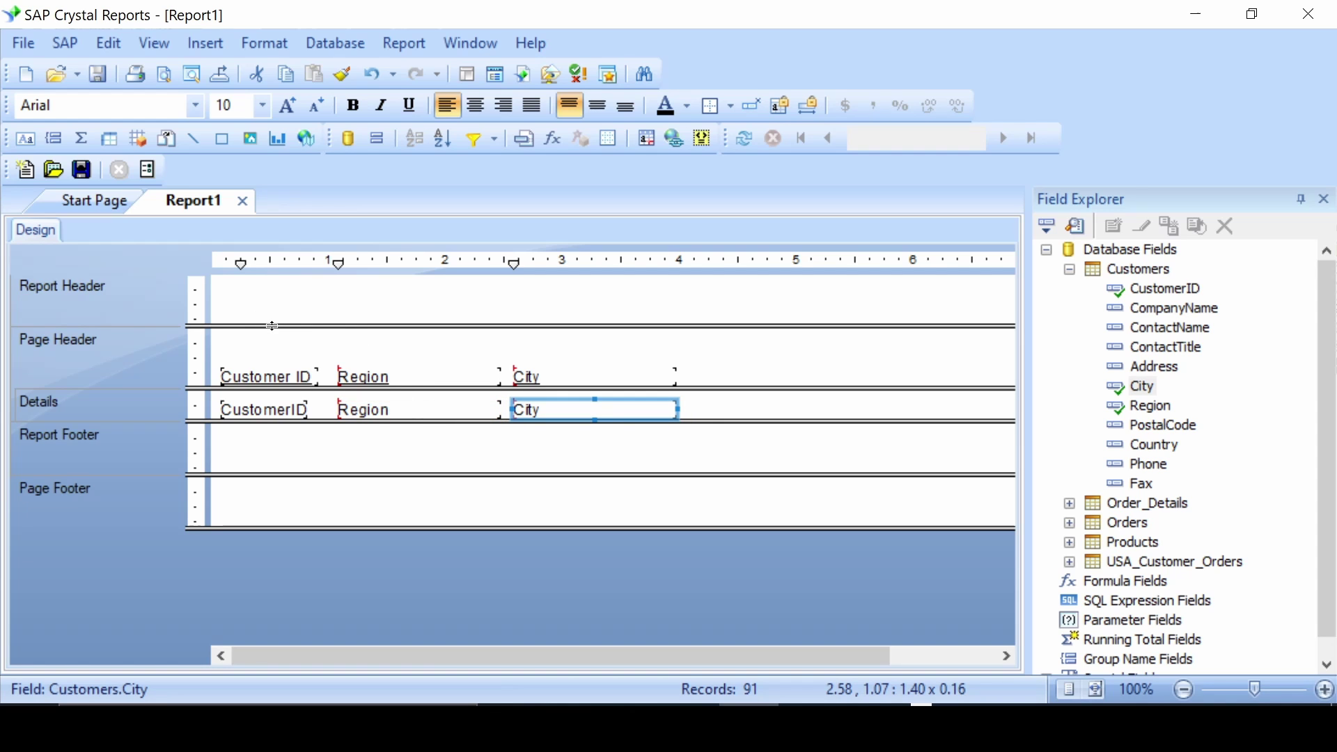
- Adjust the section heights by shortening the Report Header and Report Footer and enlarging the Details and Page Footer sections
mouse_move(272, 326)
mouse_down()
mouse_move(272, 277)
mouse_move(274, 301)
mouse_up()
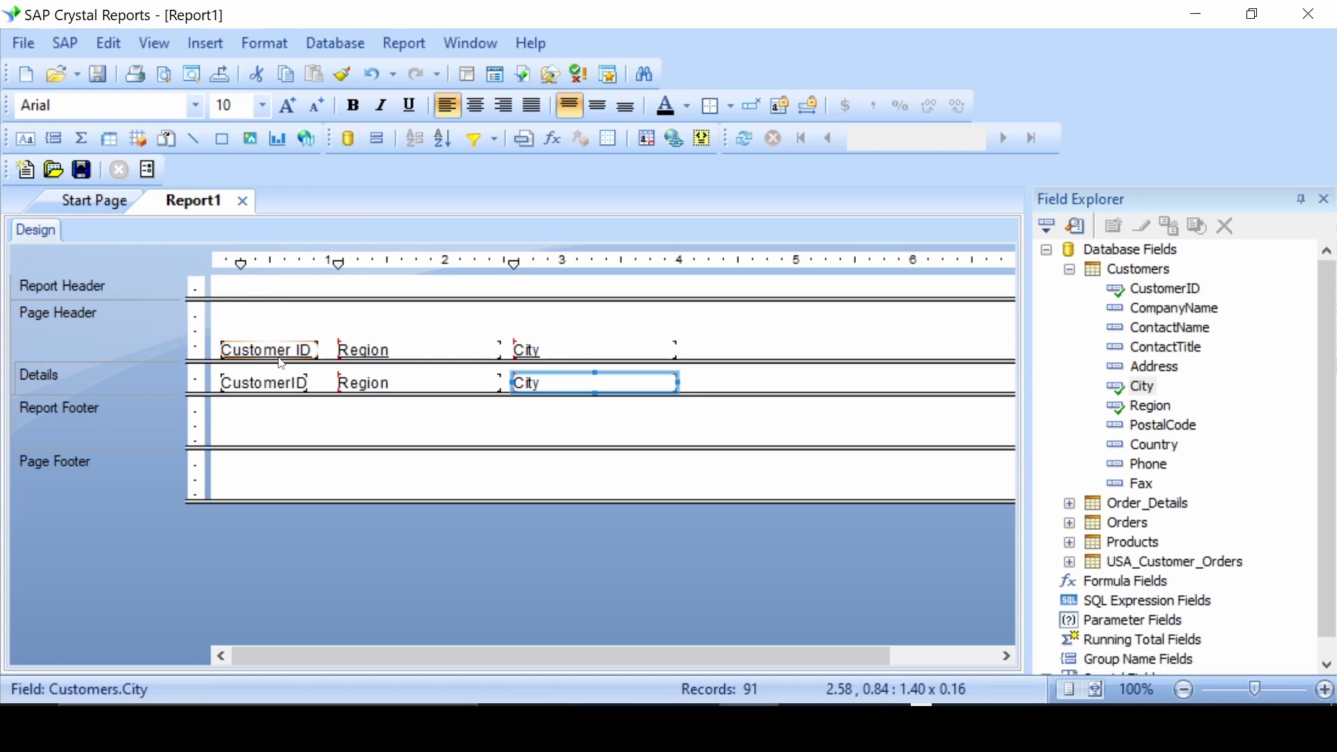
drag(327, 360, 318, 442)
key(ctrl+z)
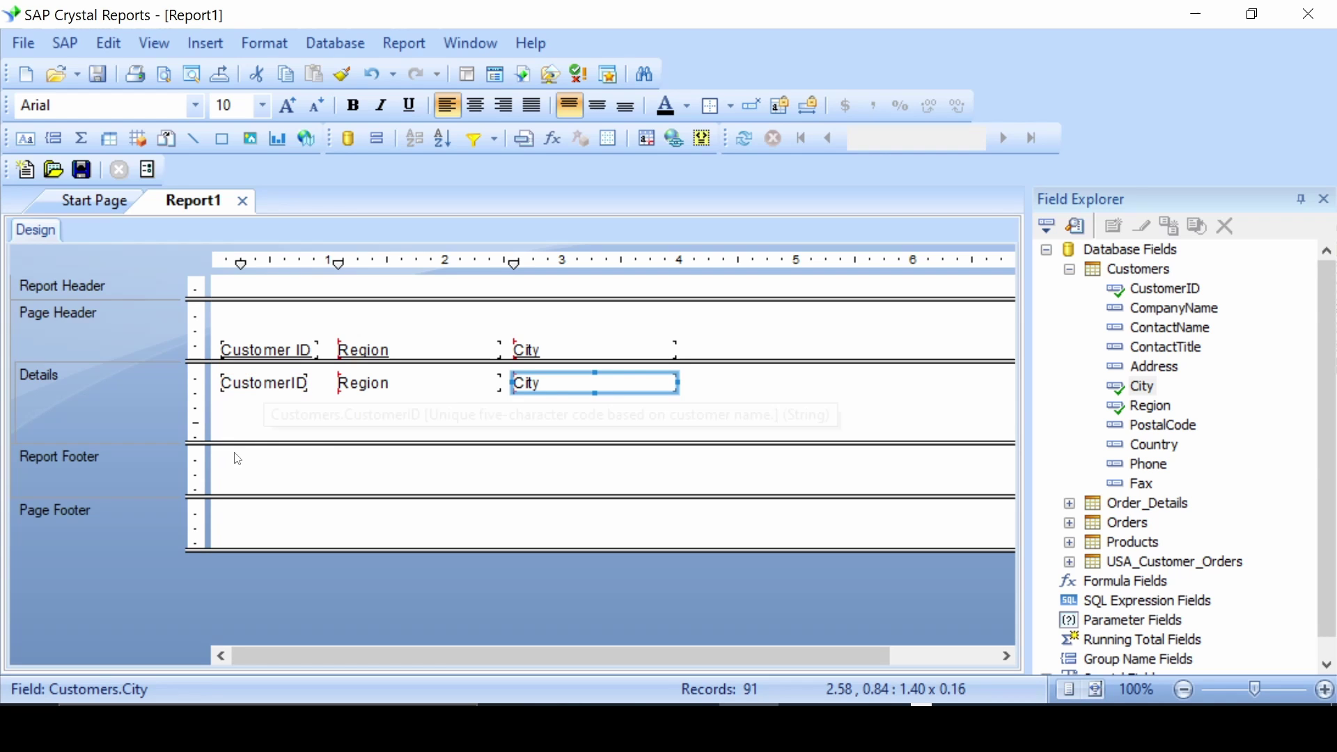
mouse_move(263, 444)
mouse_down()
mouse_move(263, 430)
mouse_move(272, 461)
mouse_up()
mouse_move(286, 519)
mouse_down()
mouse_move(286, 487)
mouse_move(295, 538)
mouse_up()
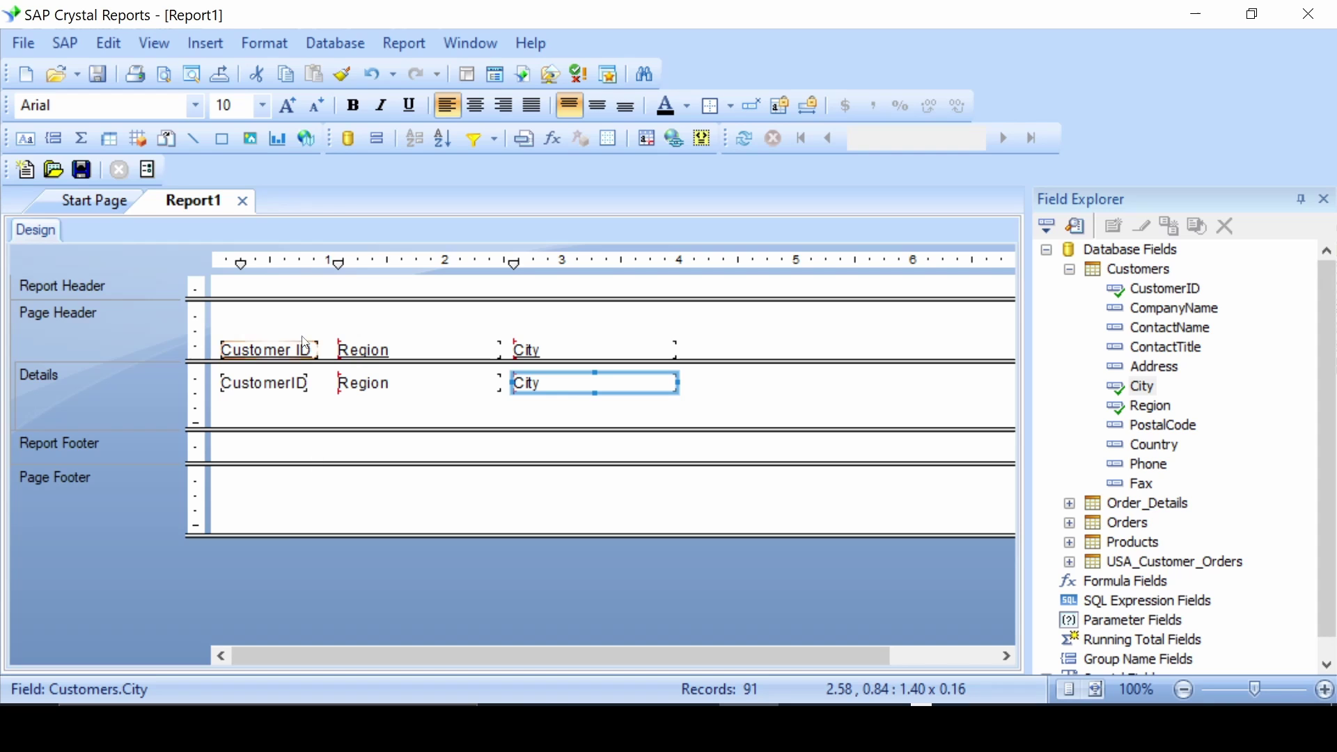